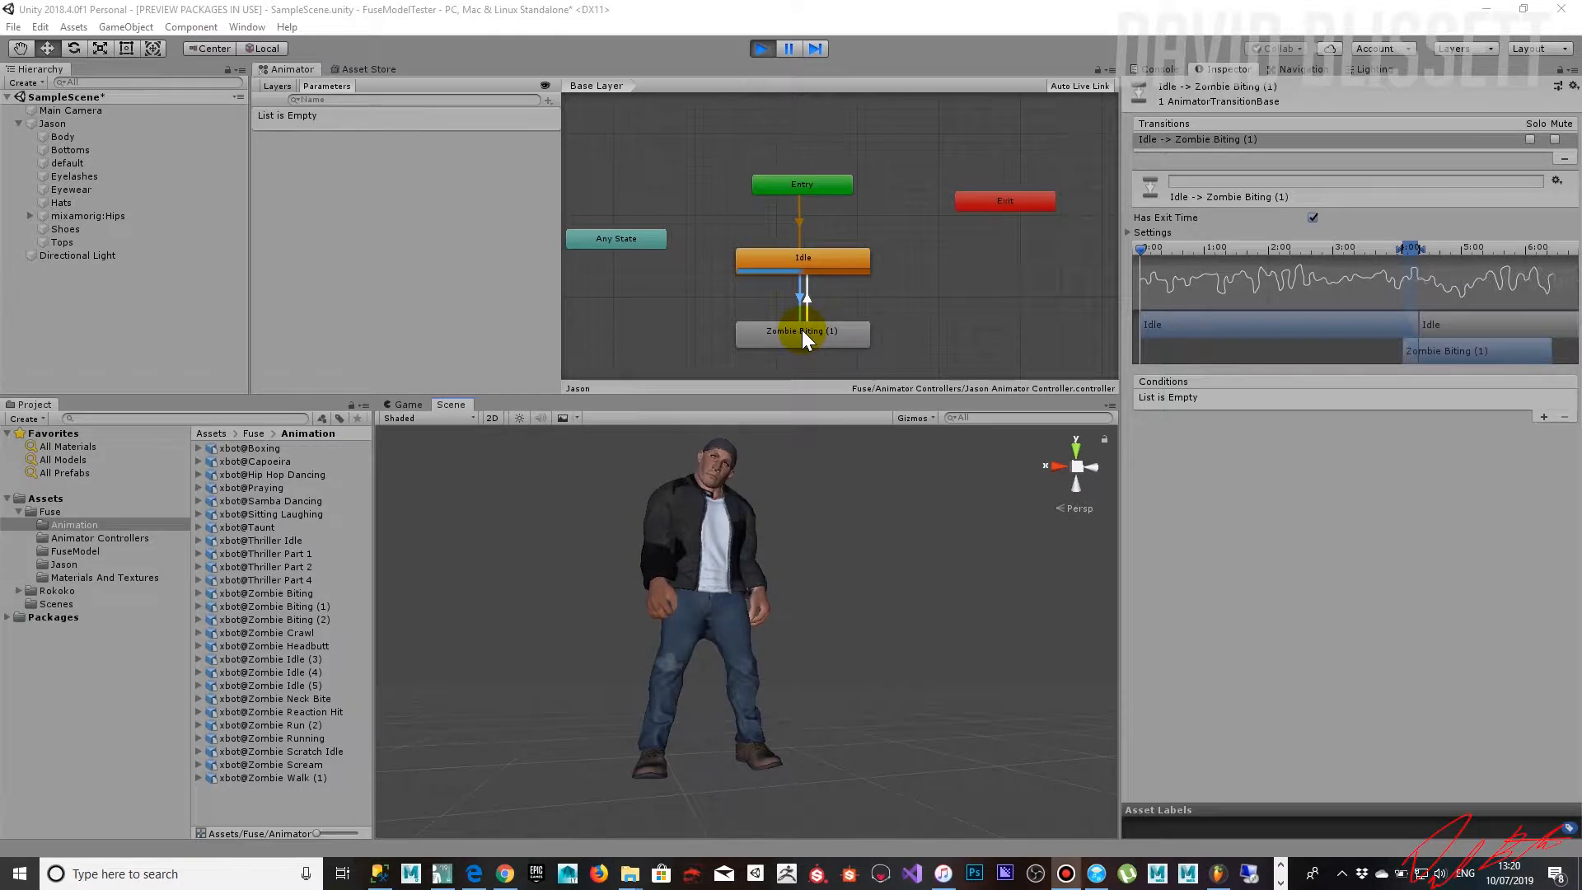
Stop the running scene and add a Bool parameter named isFeeding to the animator controller
click(759, 49)
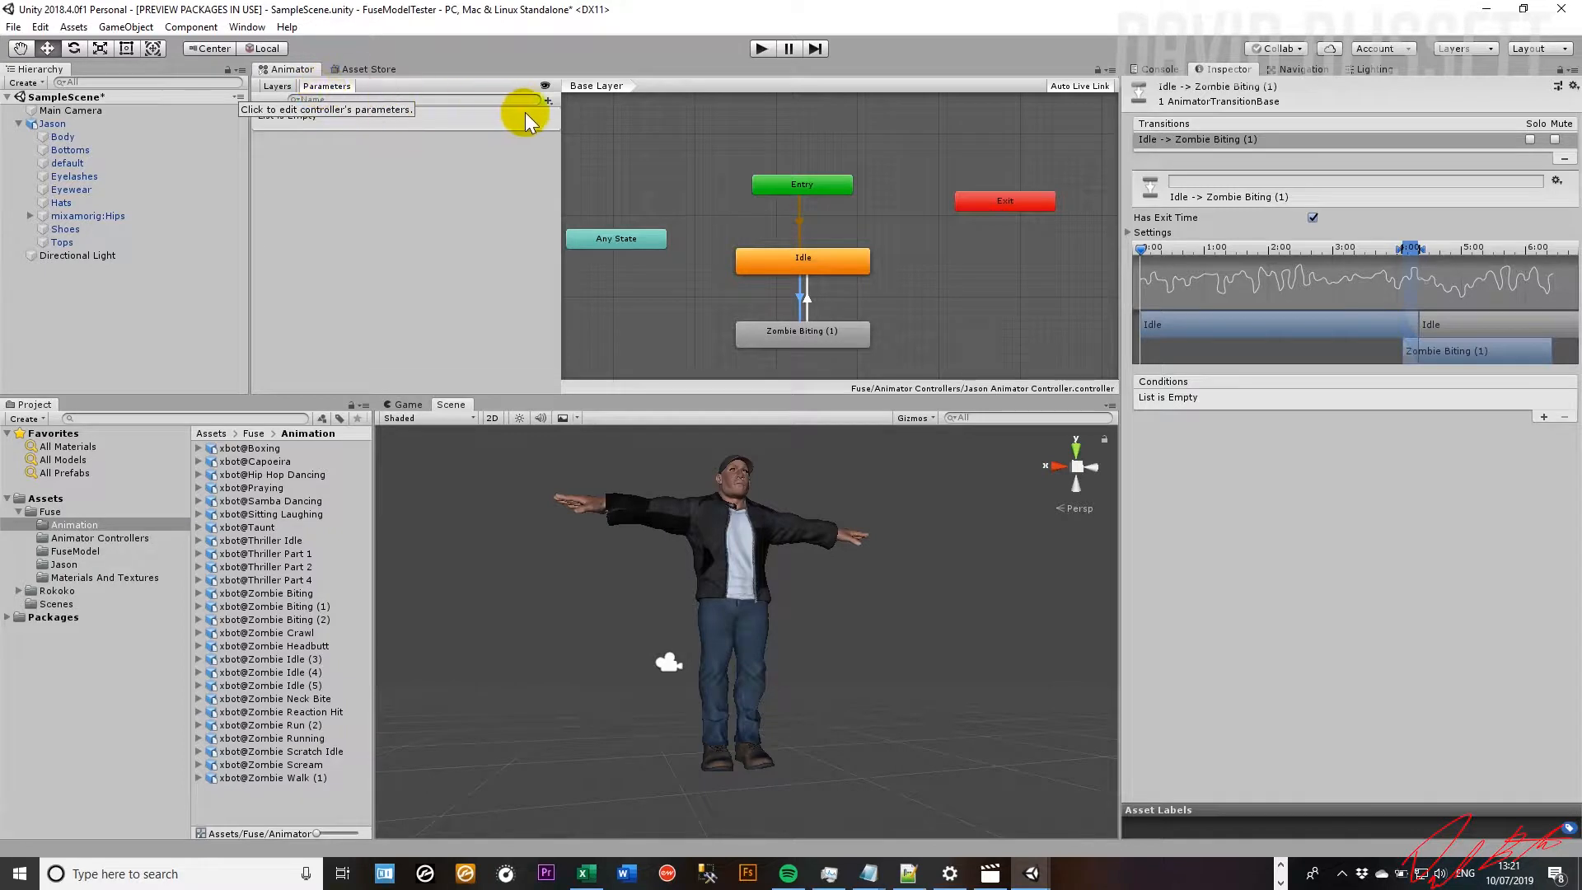
click(548, 98)
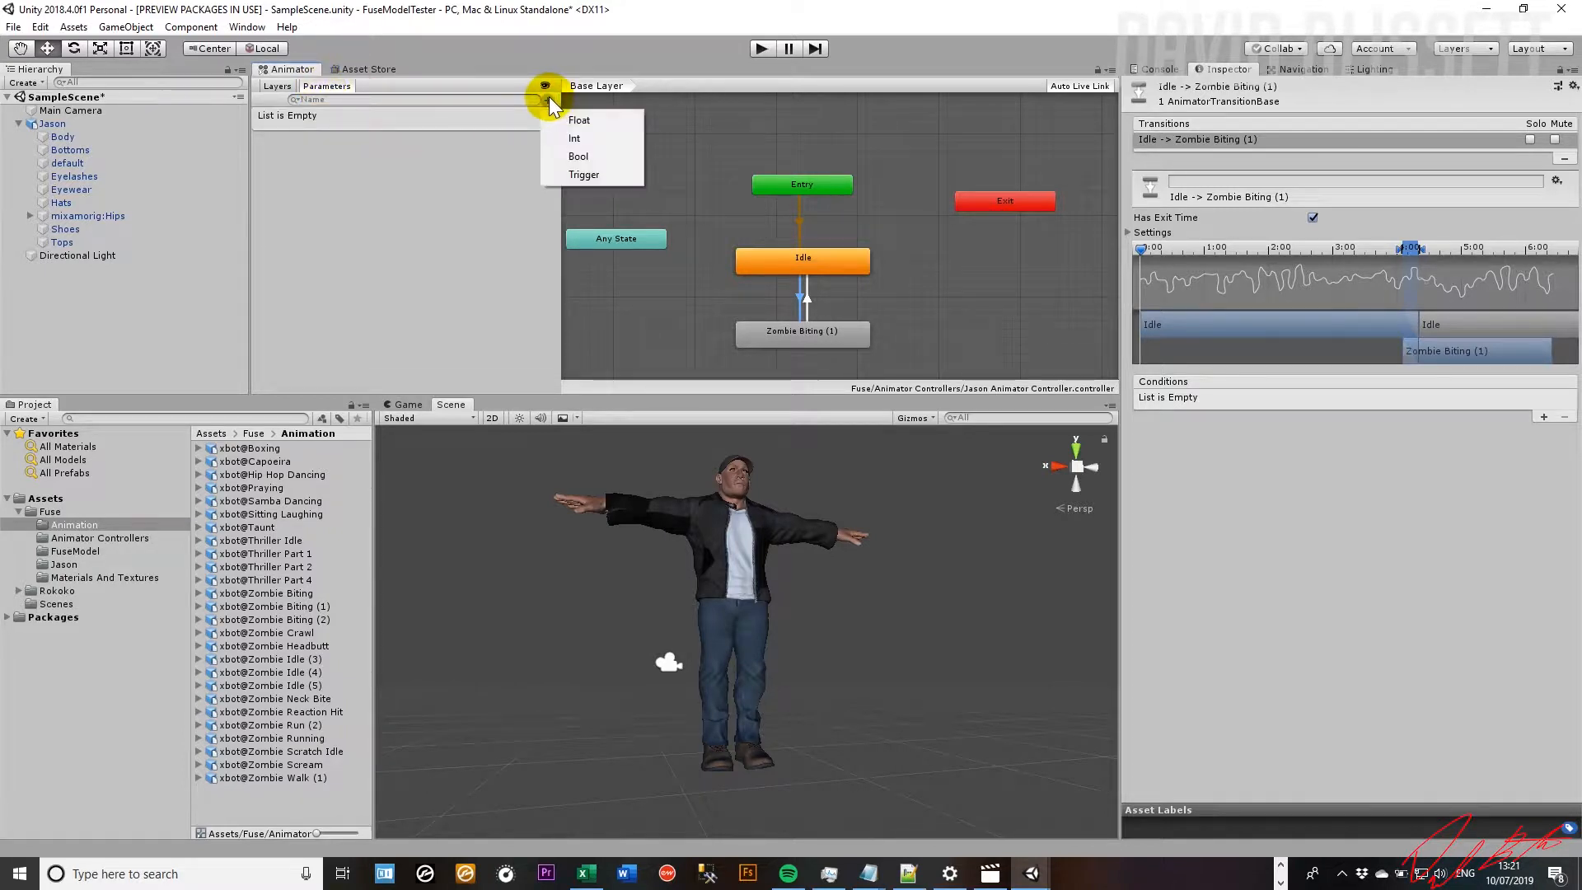
click(596, 156)
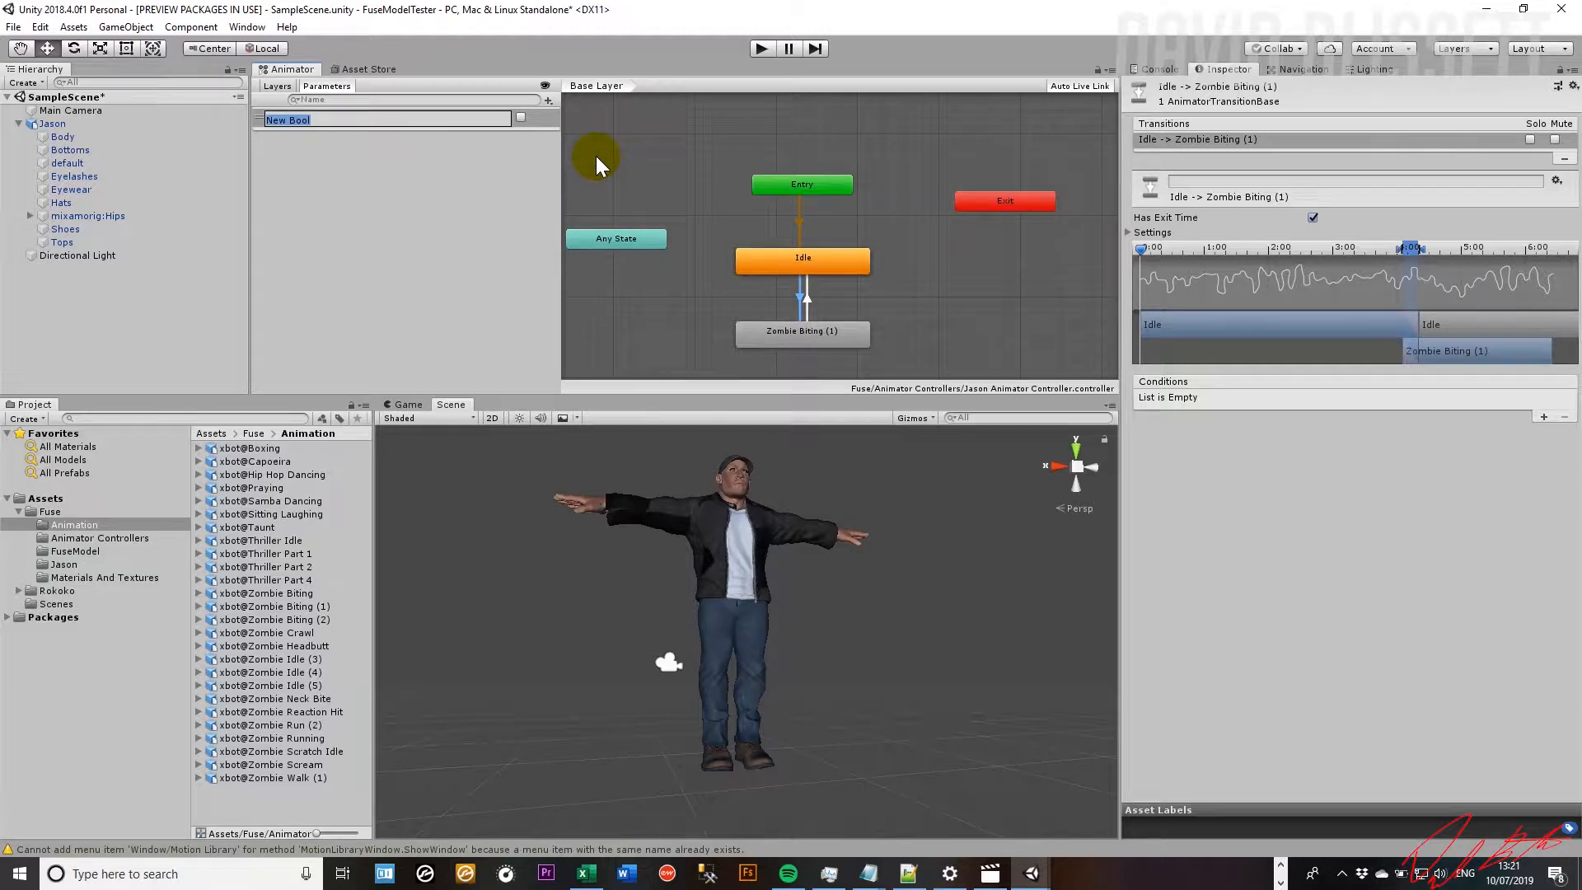
text(isFeeding)
key(Return)
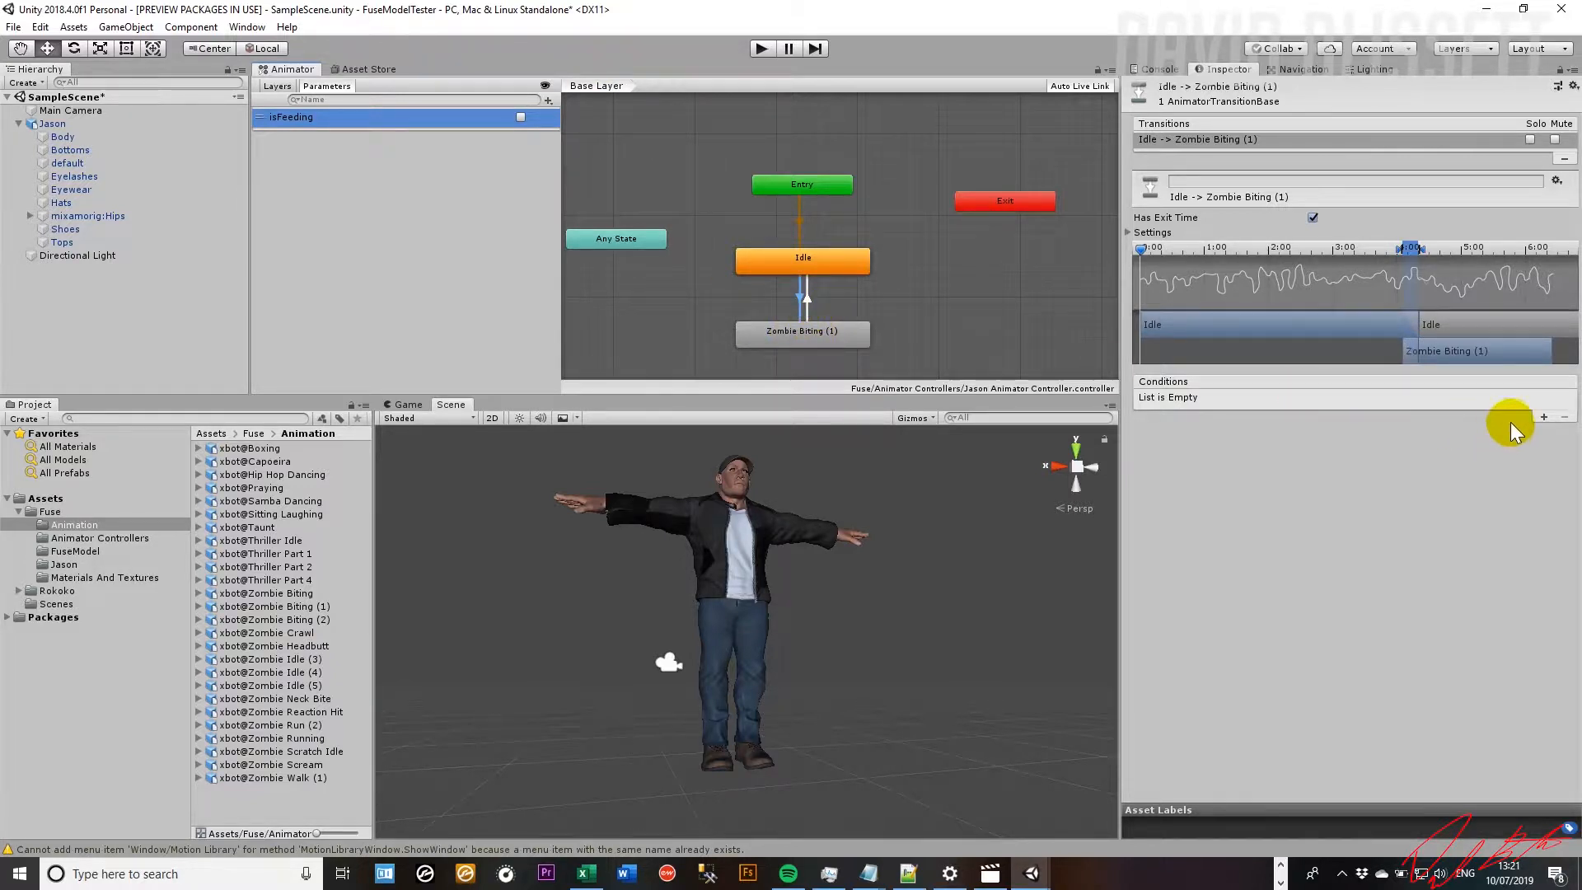
Check the Loop Time import setting of the animation clips used by the Idle and Zombie Biting (1) states
click(826, 265)
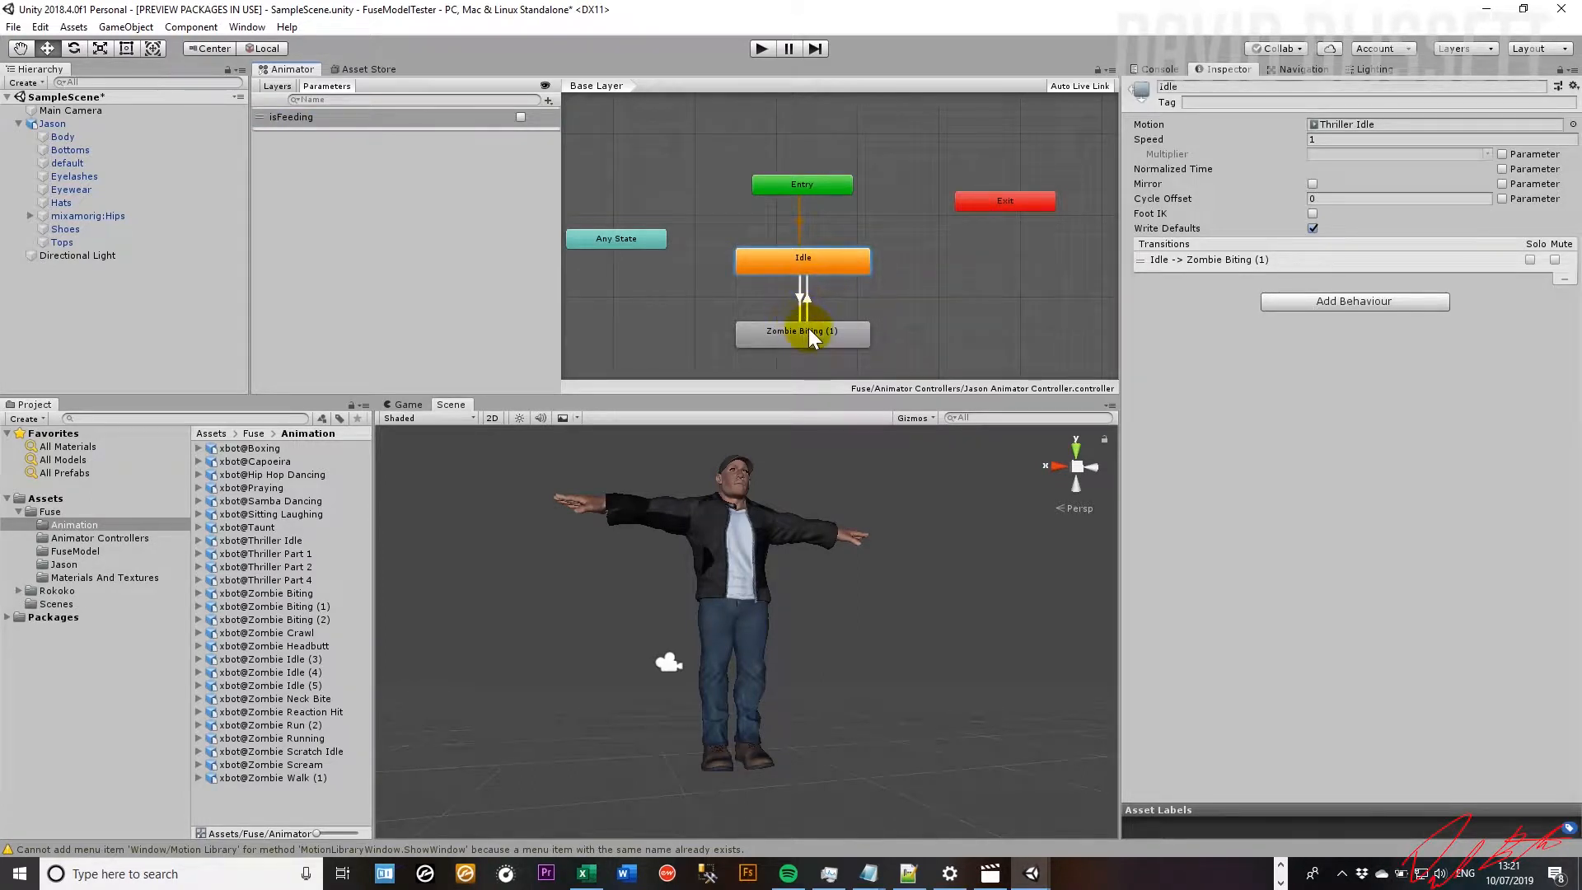
double_click(819, 266)
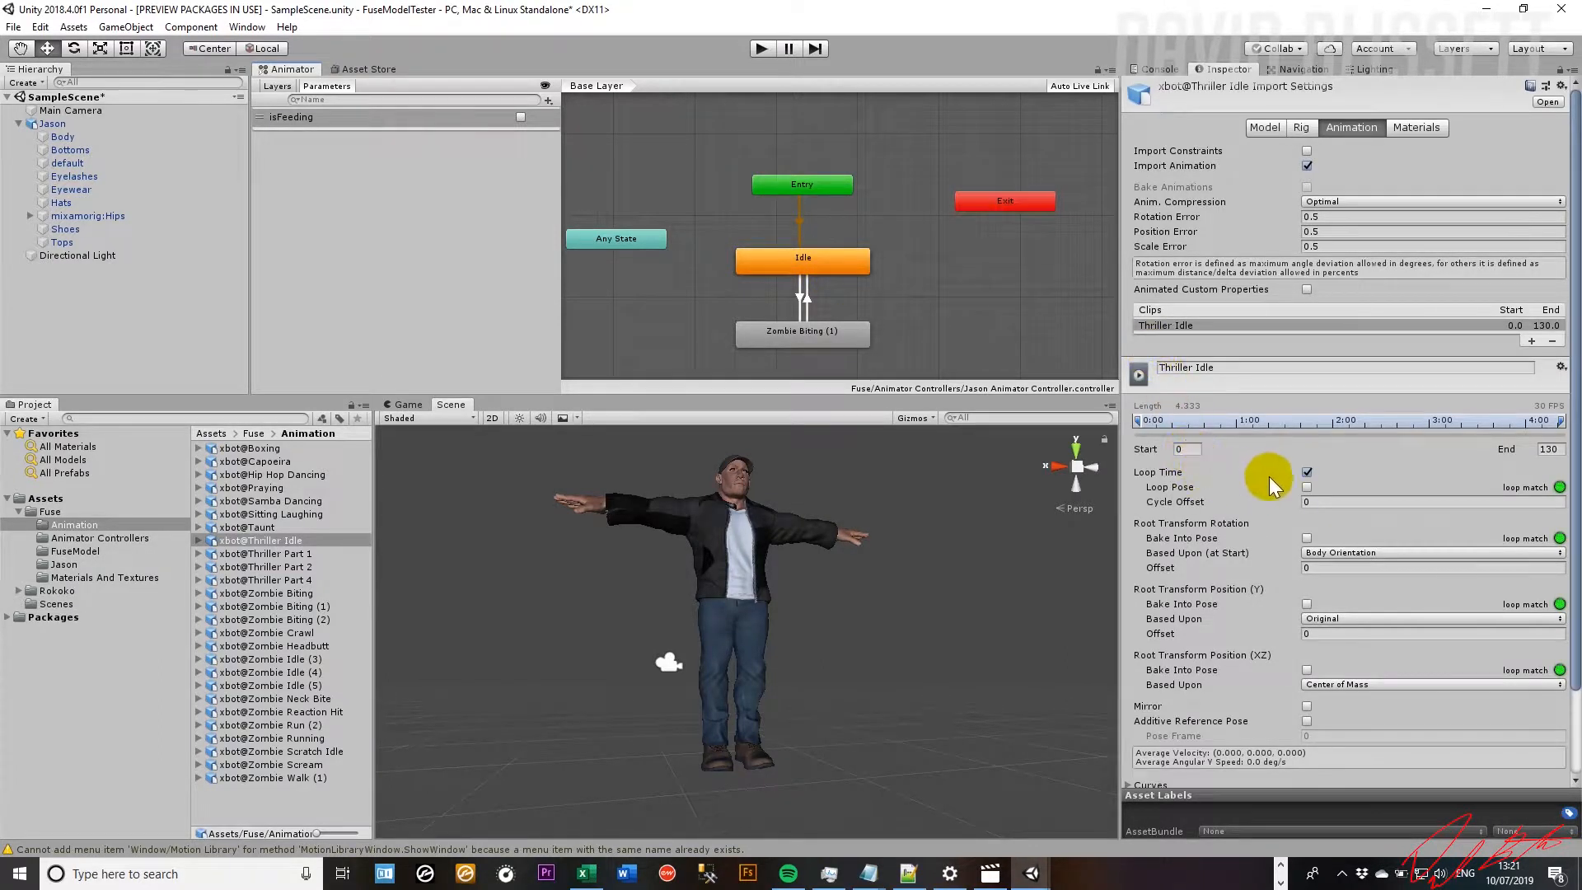
click(780, 337)
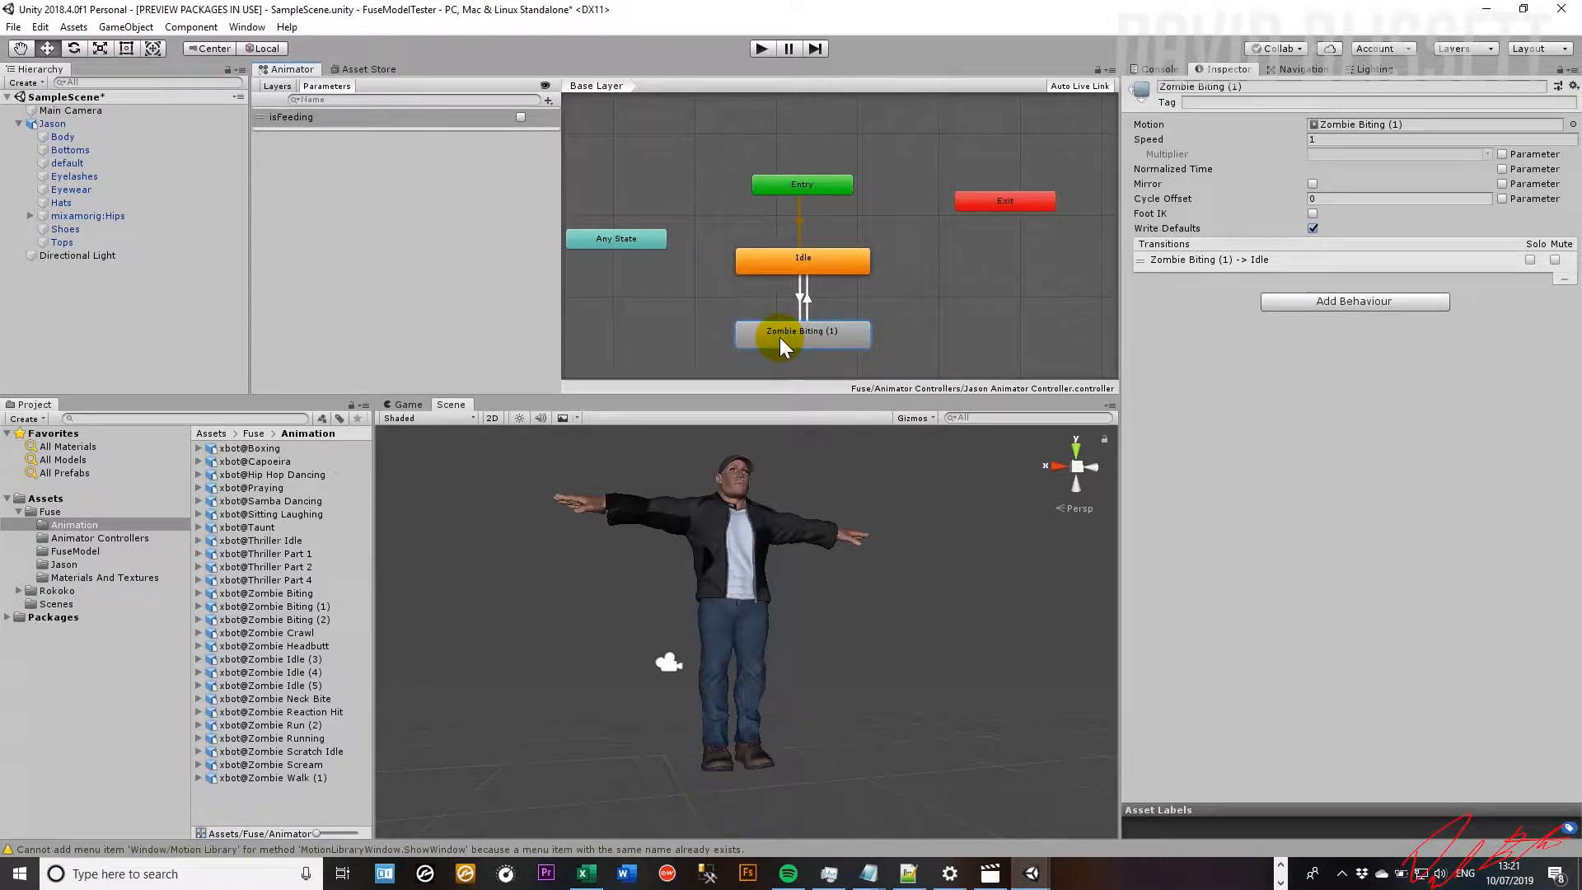
double_click(779, 338)
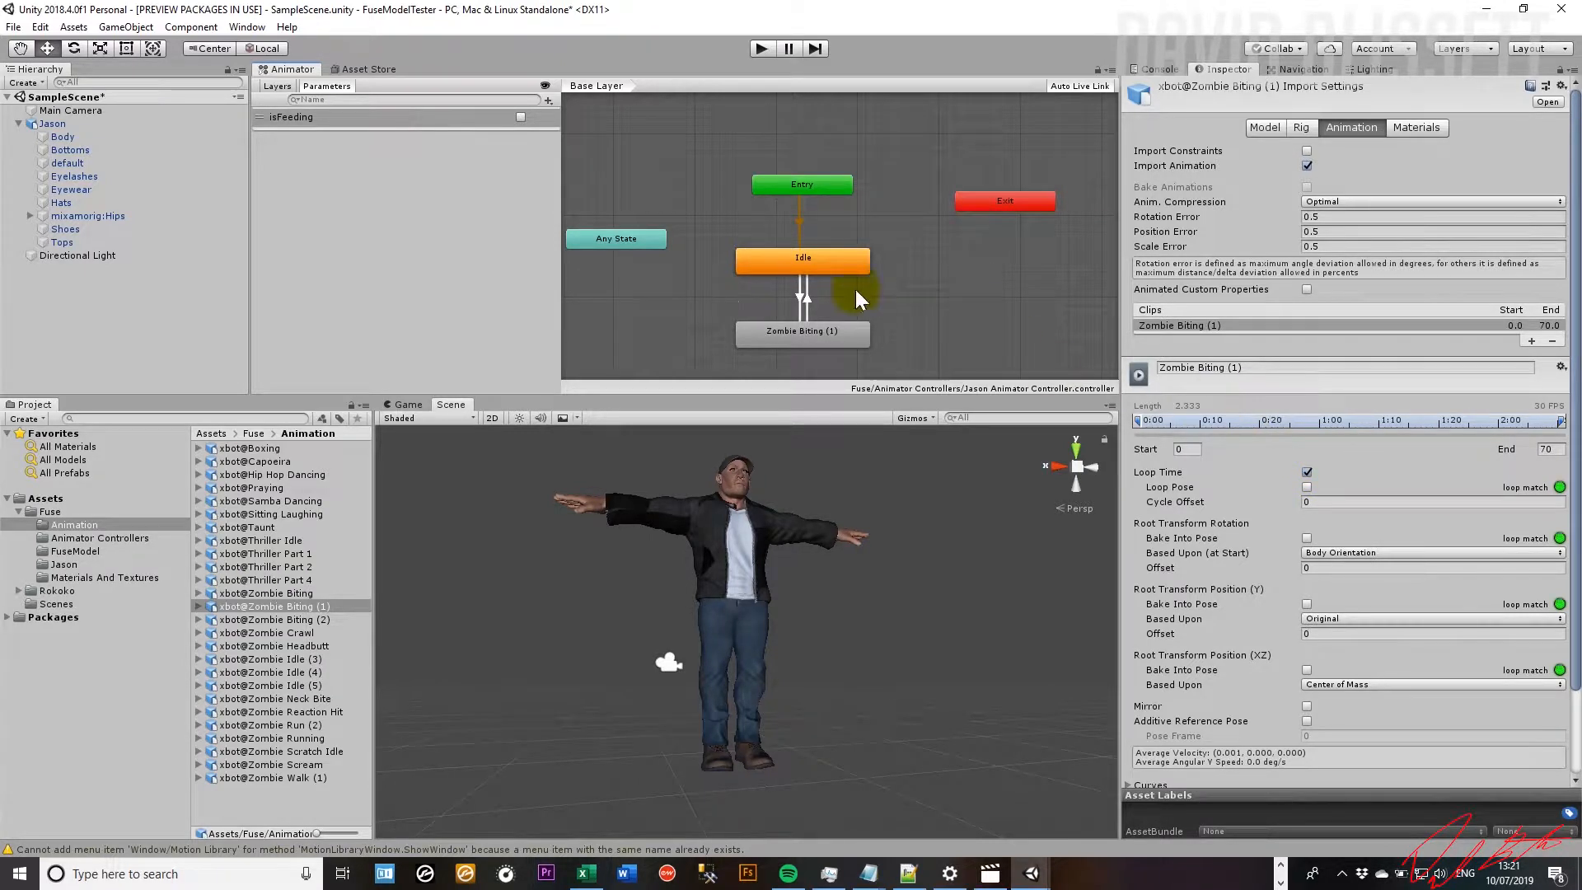
Add isFeeding conditions to both transitions: true for Idle to Zombie Biting (1), and false for Zombie Biting (1) to Idle
click(801, 298)
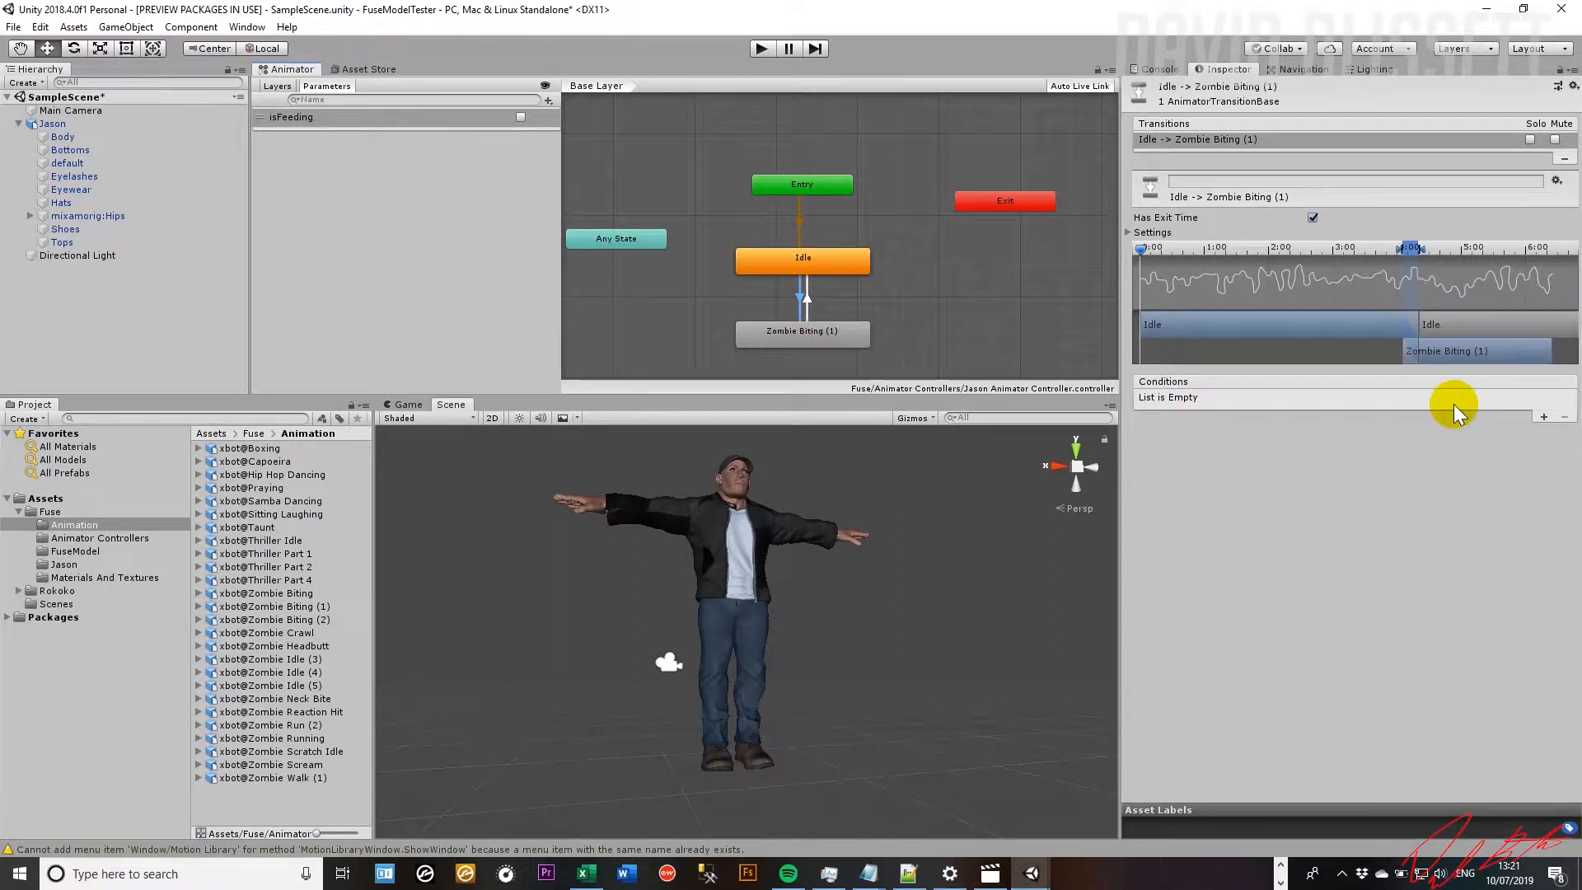
click(1545, 416)
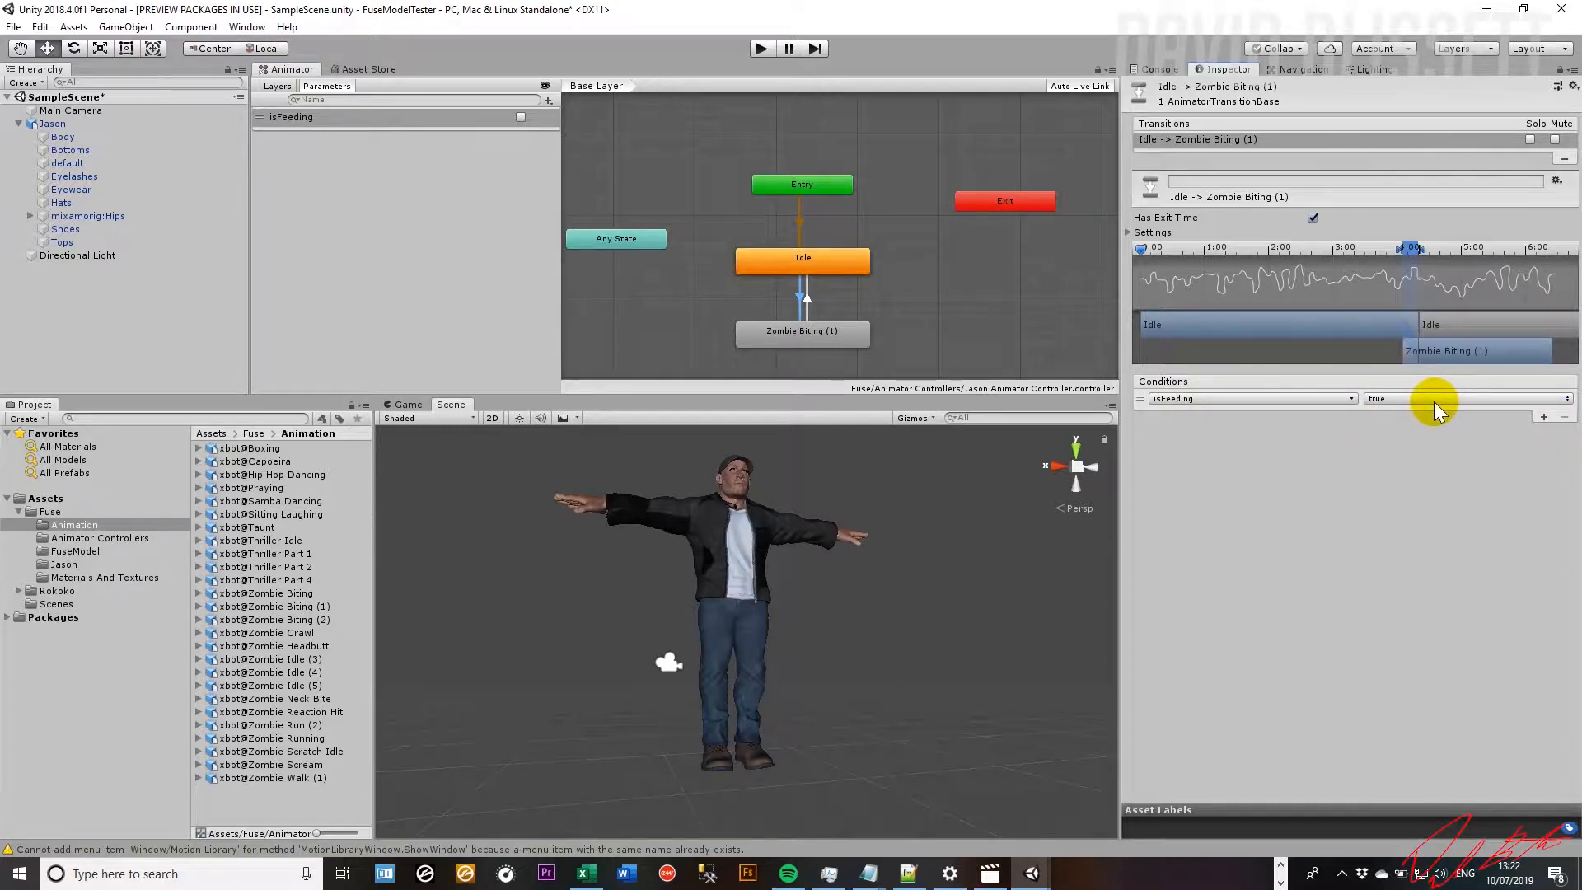
click(811, 304)
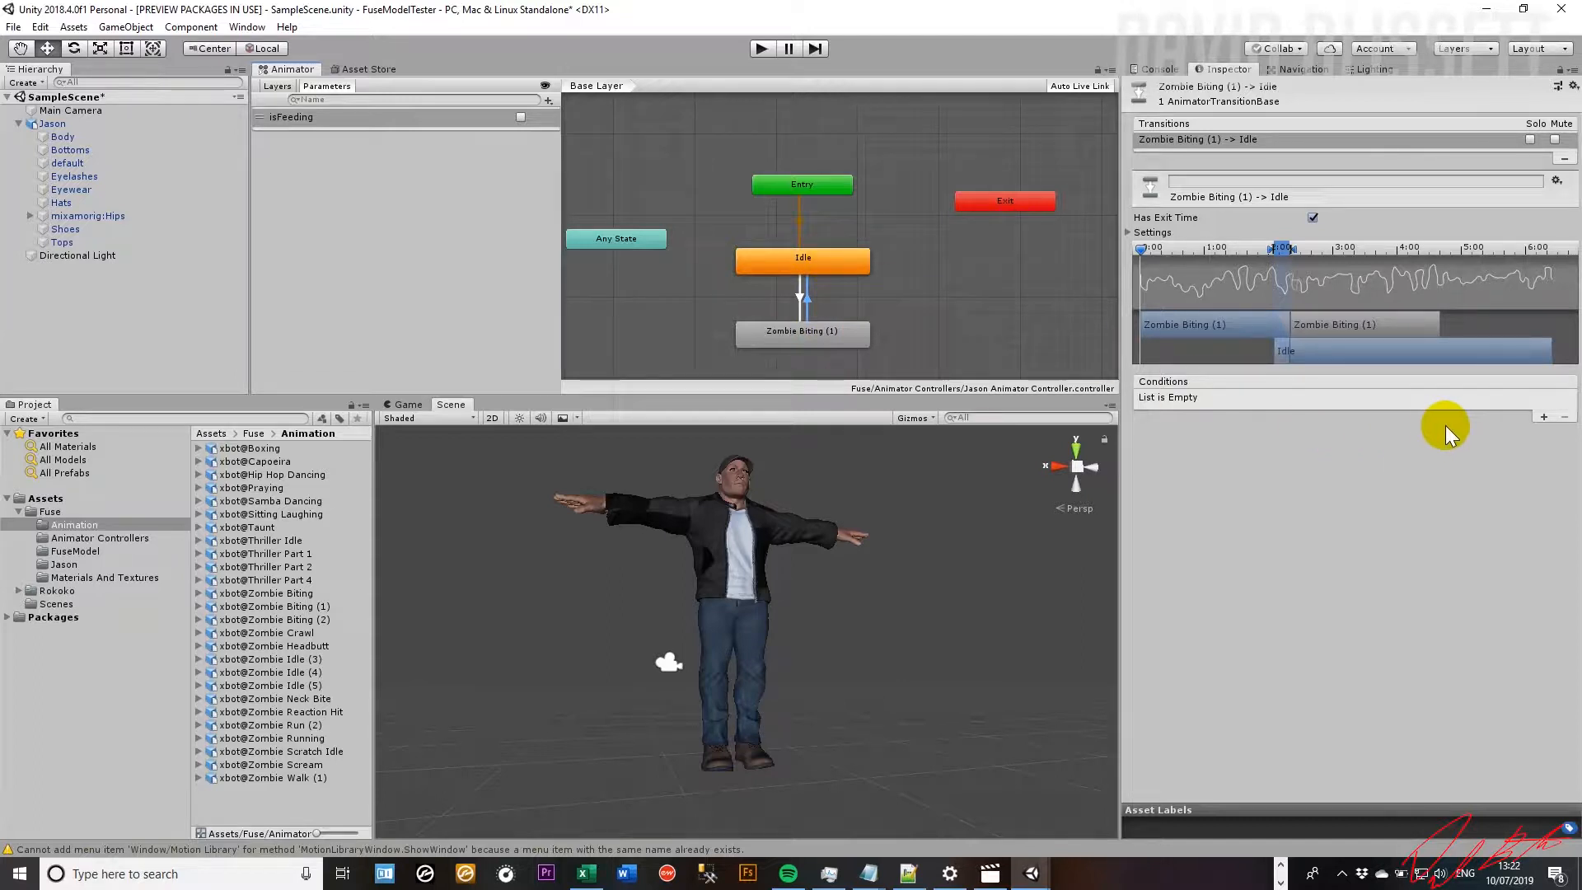
click(1543, 416)
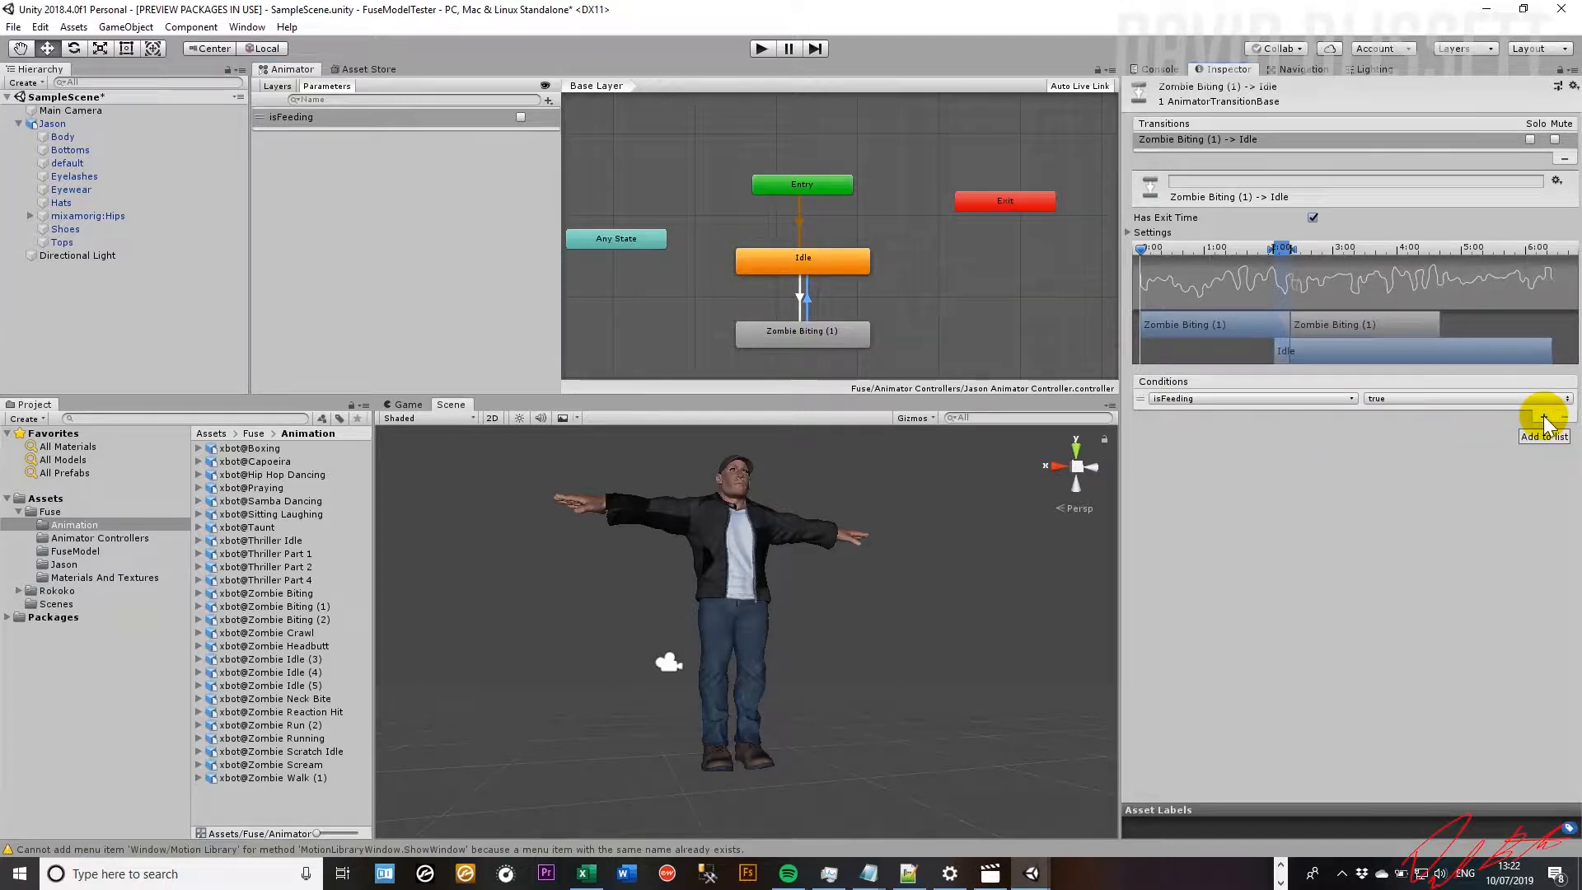
click(1409, 397)
click(1403, 437)
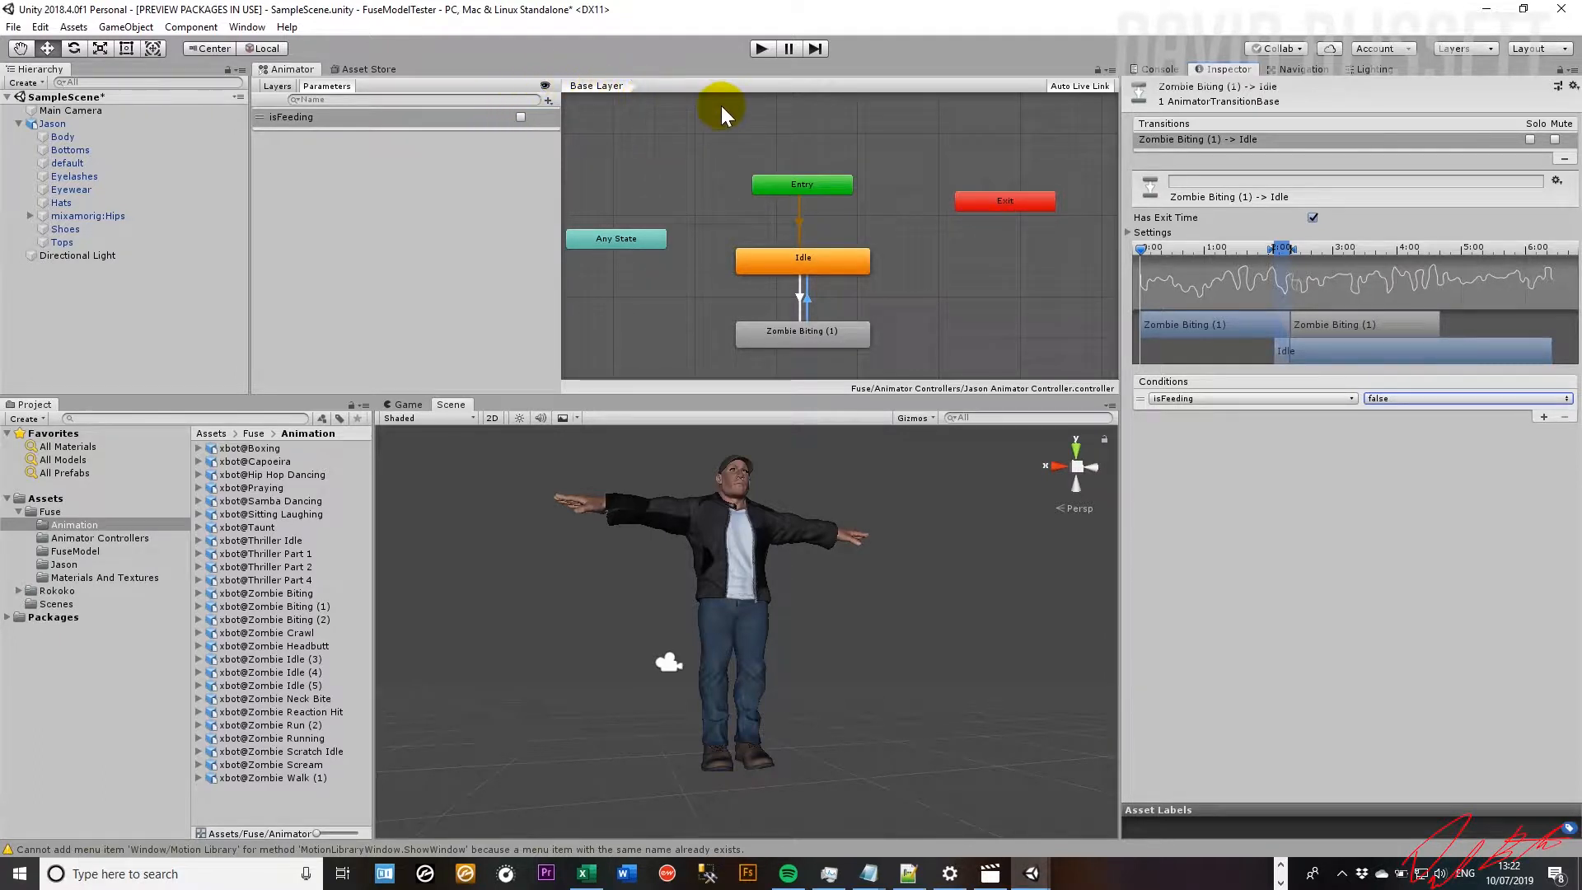
Run the scene, switch isFeeding on, off and on again to test the transitions, and stop the scene
click(759, 49)
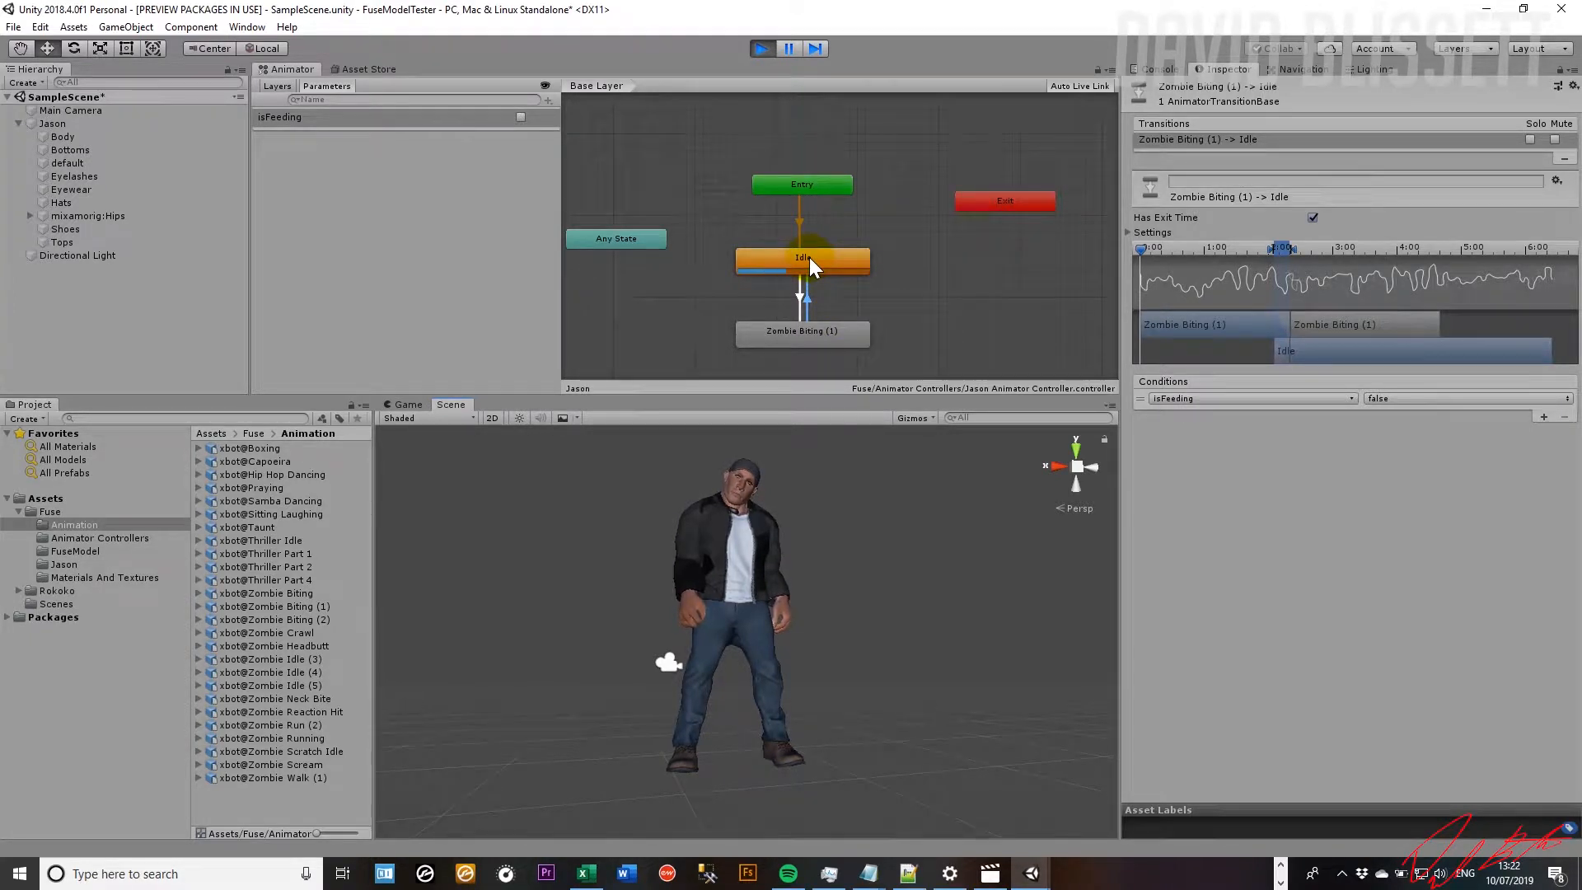
click(521, 118)
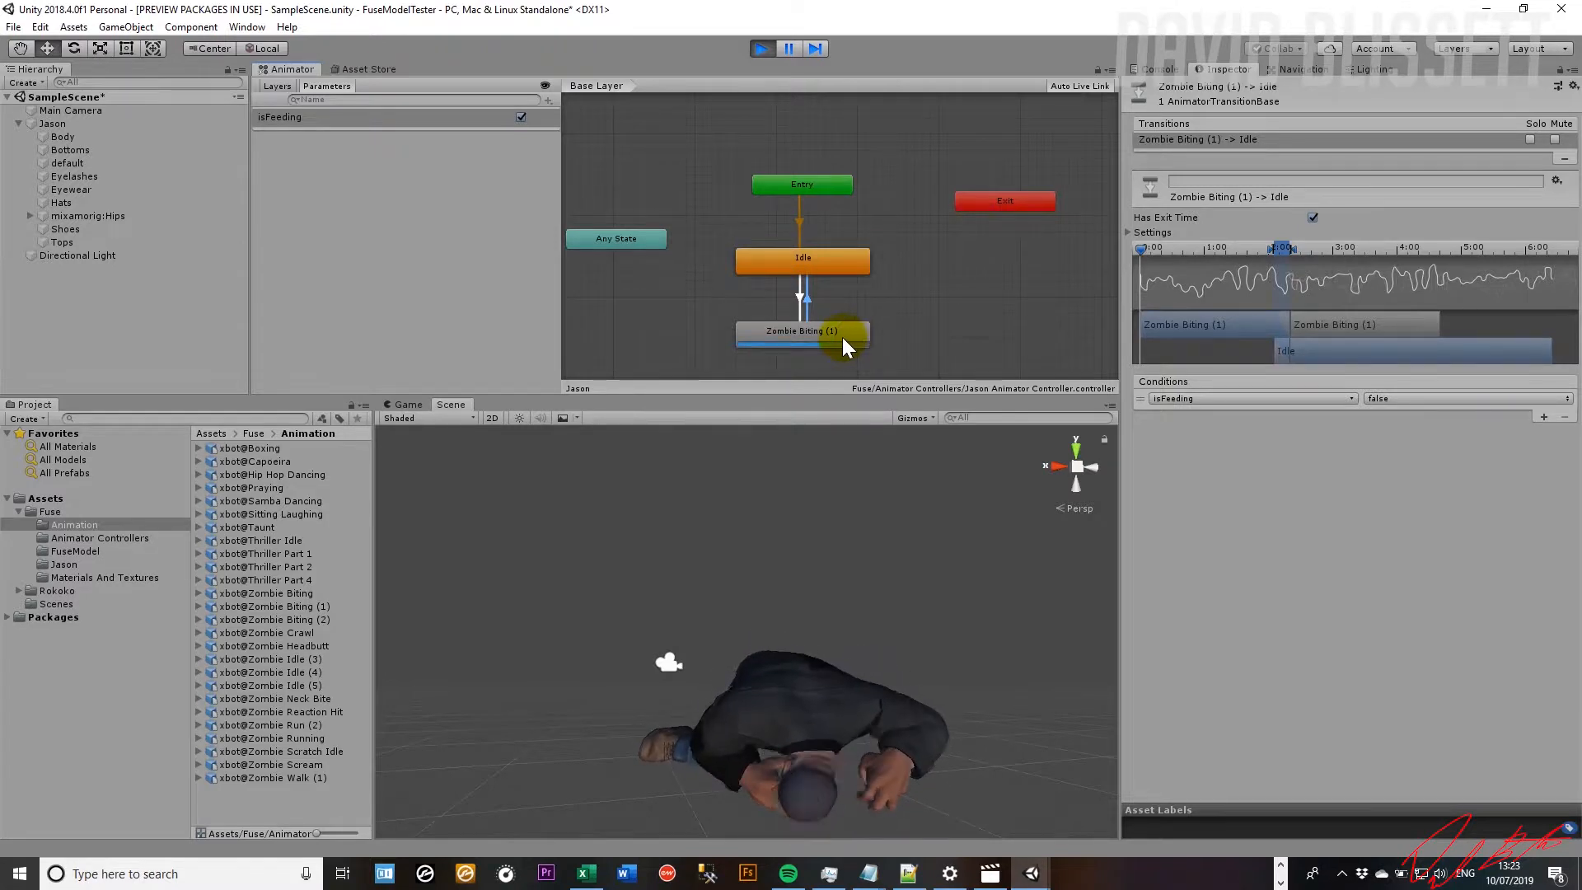
click(521, 117)
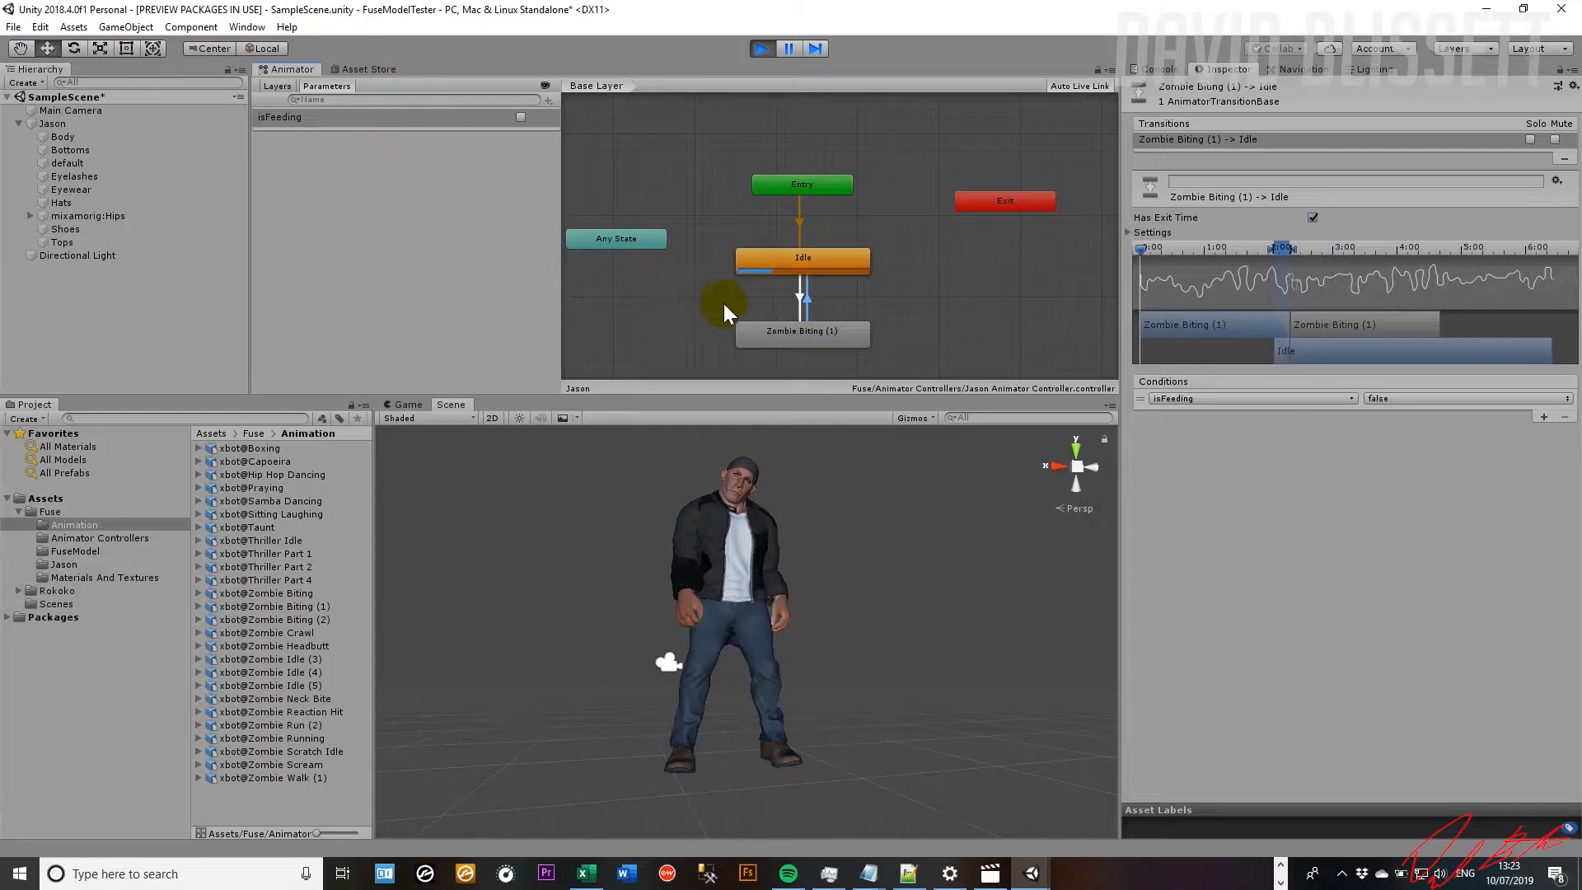
click(520, 118)
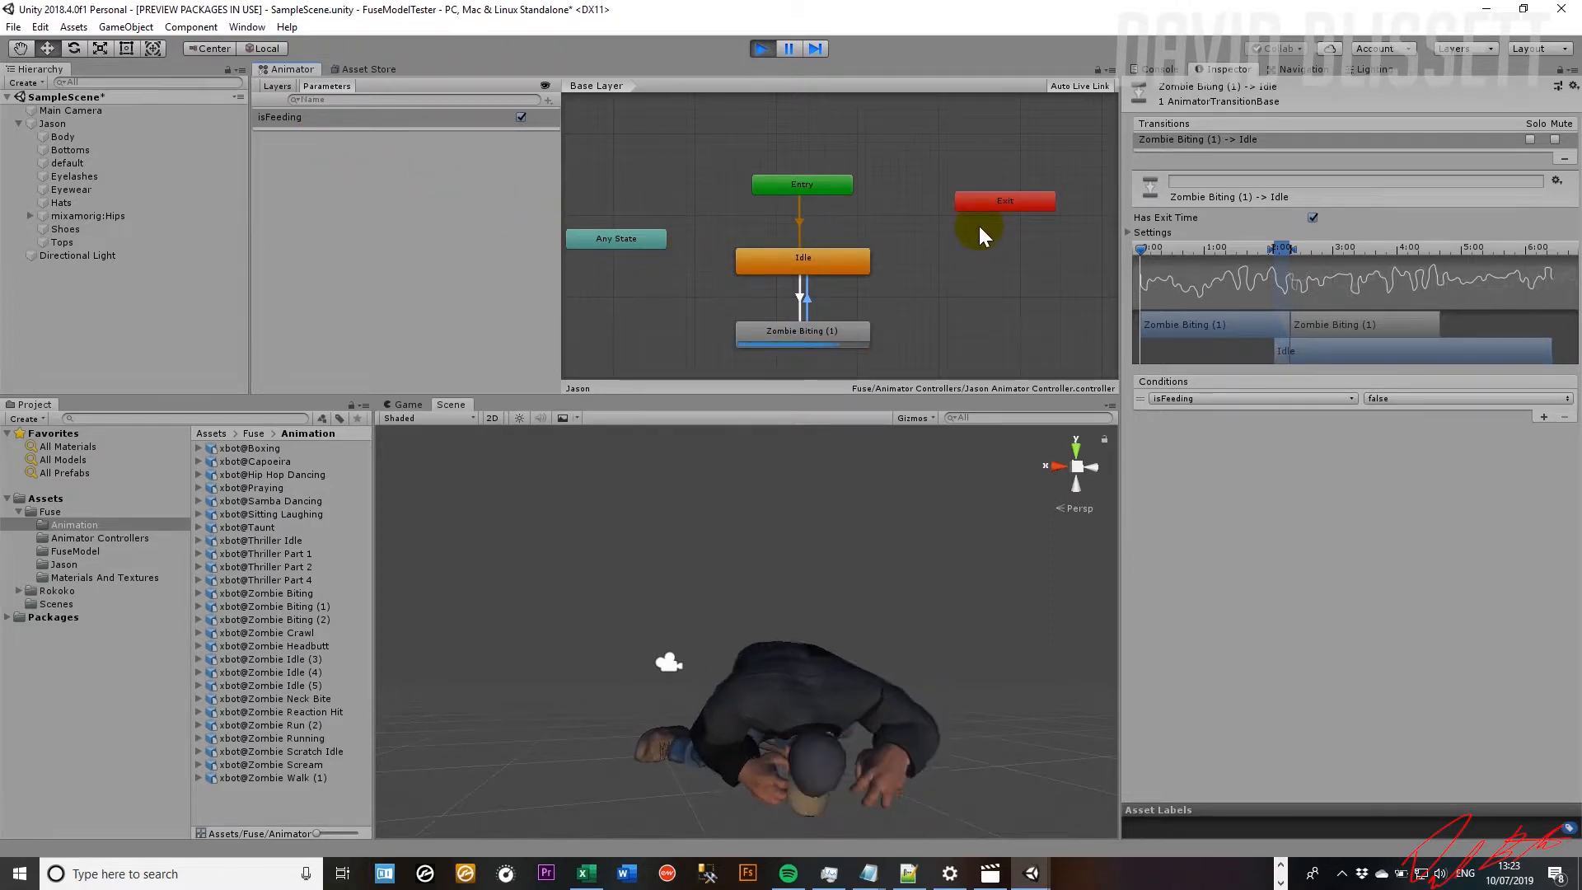
click(763, 47)
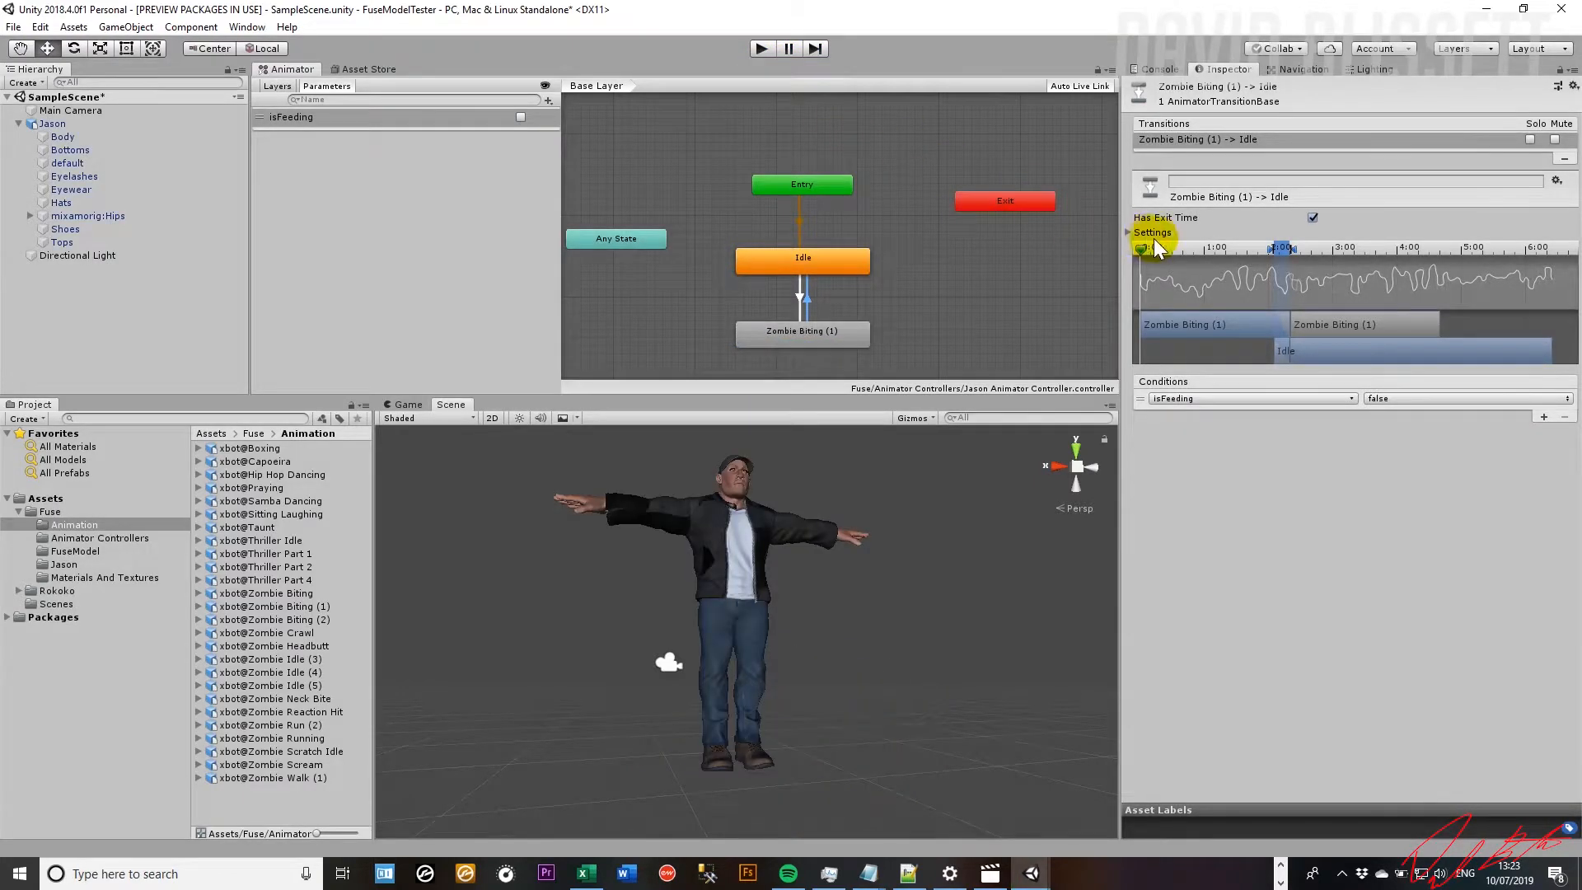
Disable Has Exit Time on both transitions between Idle and Zombie Biting (1)
click(1314, 218)
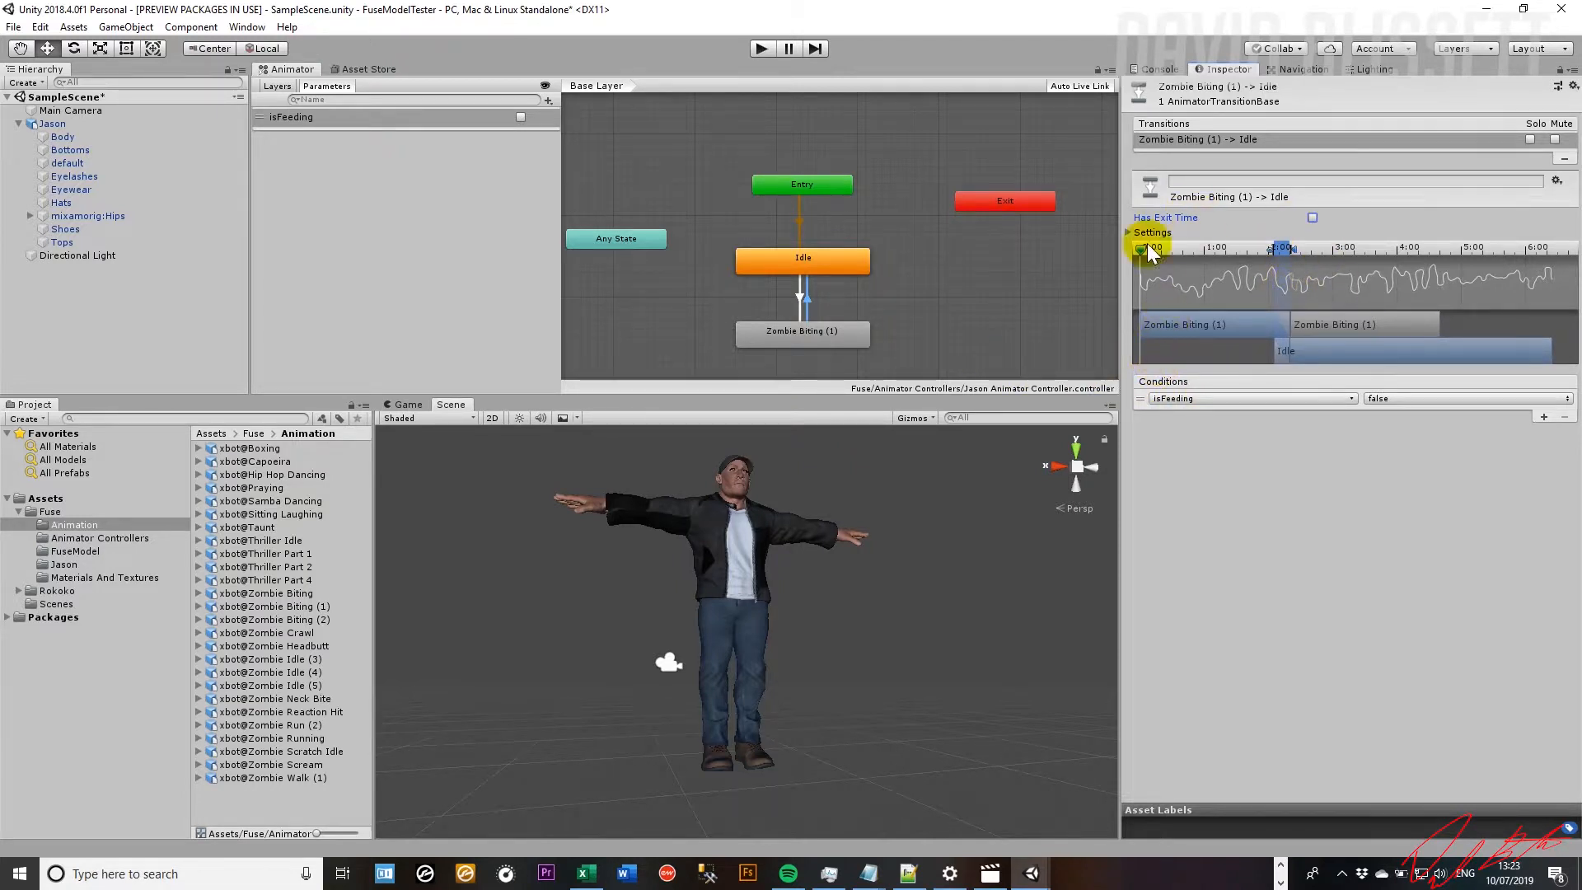
click(801, 299)
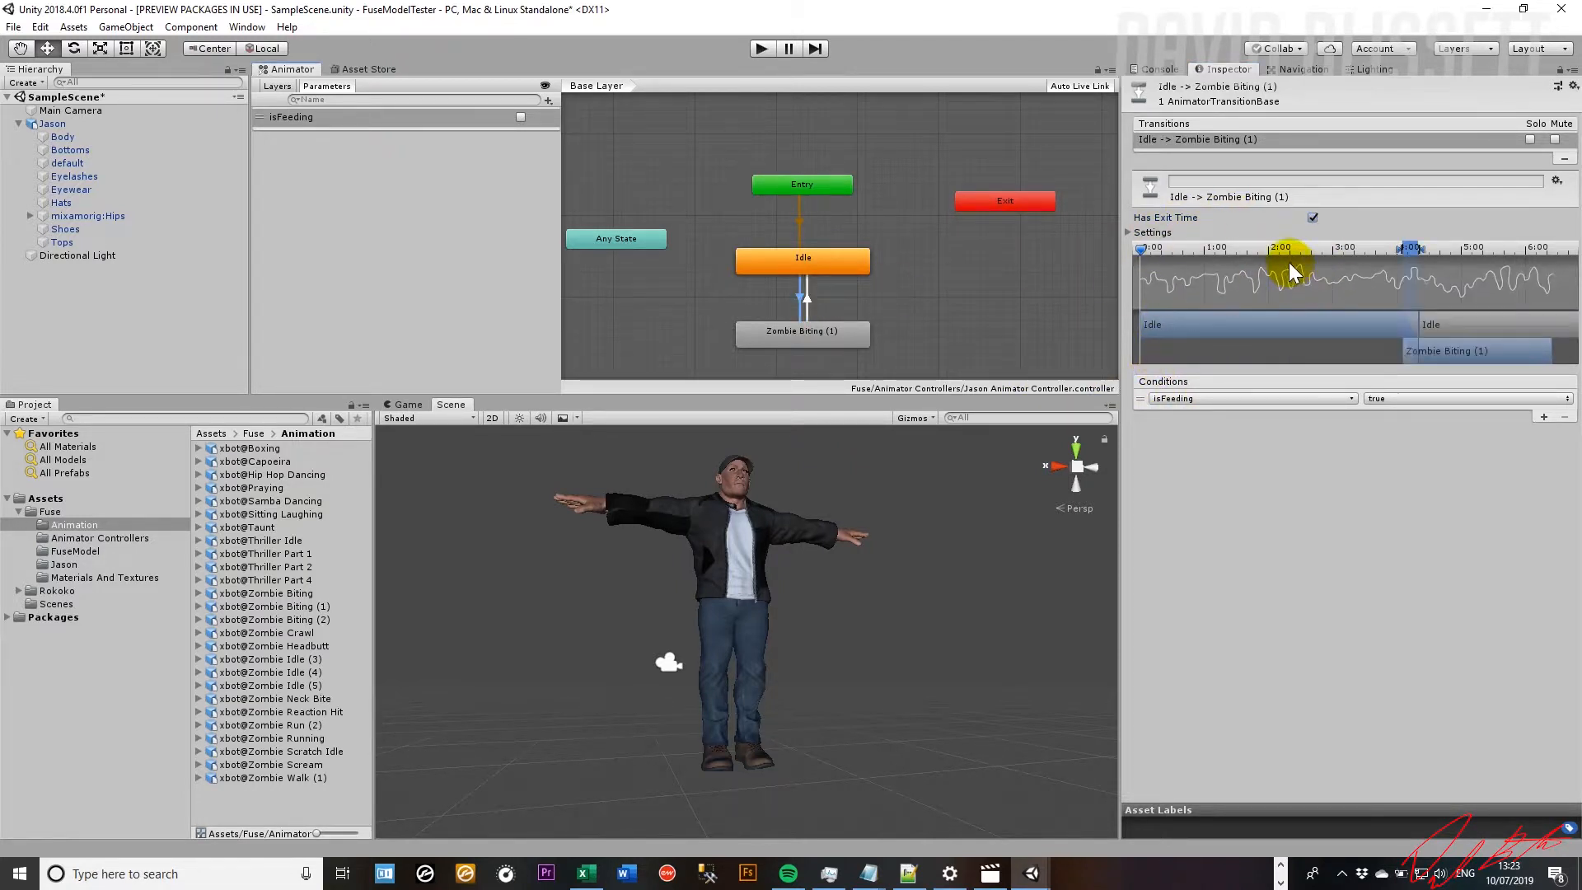
click(1313, 217)
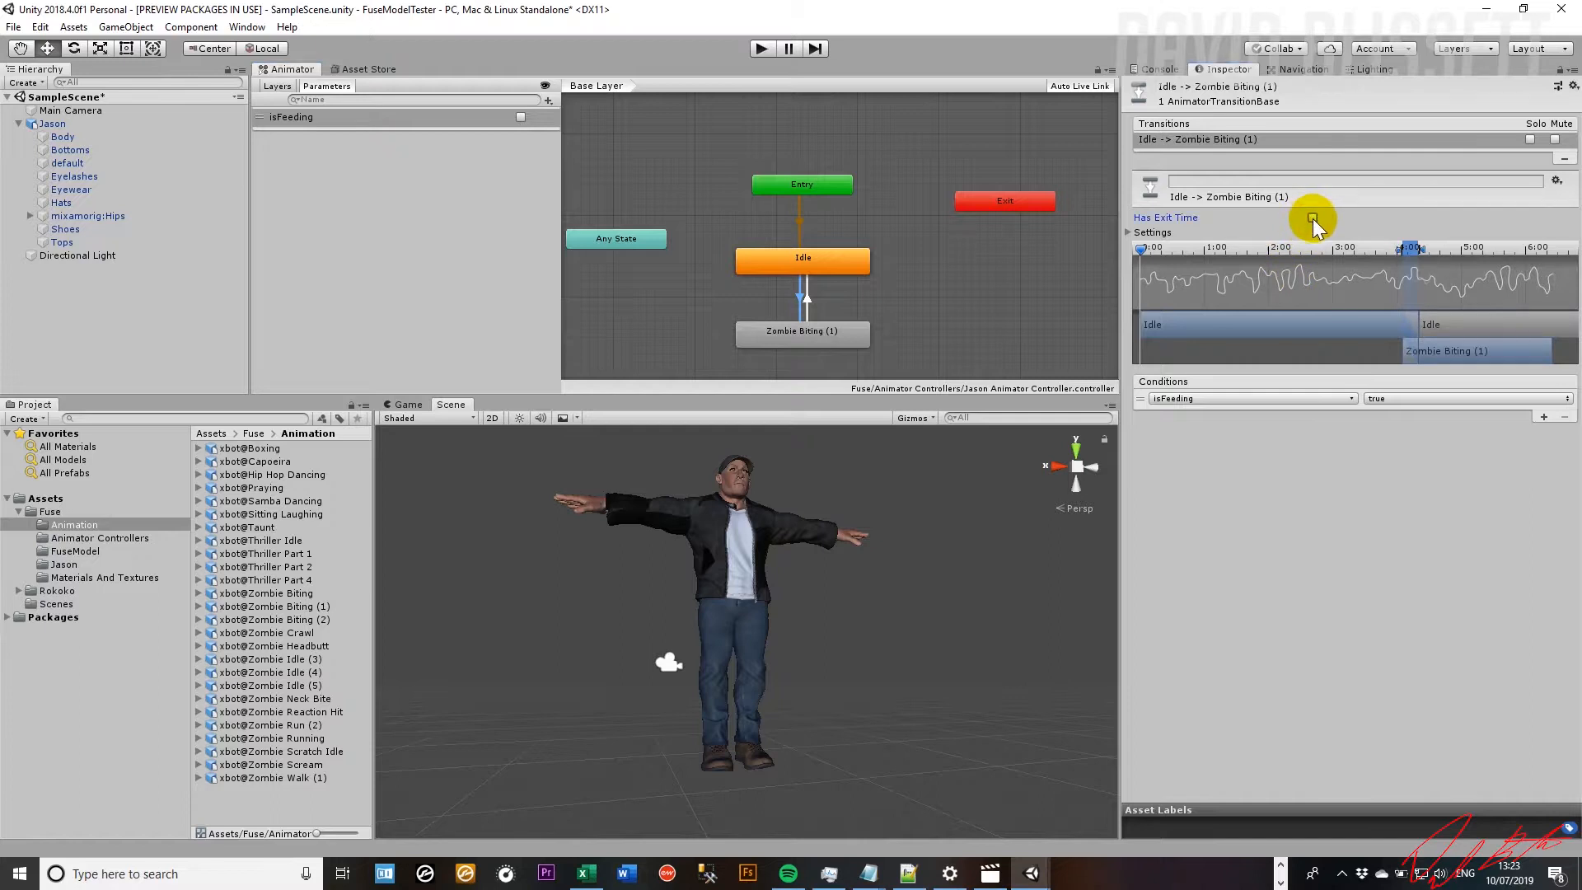
Run the scene again and toggle isFeeding on and off repeatedly to examine how quickly the character changes animation
click(757, 51)
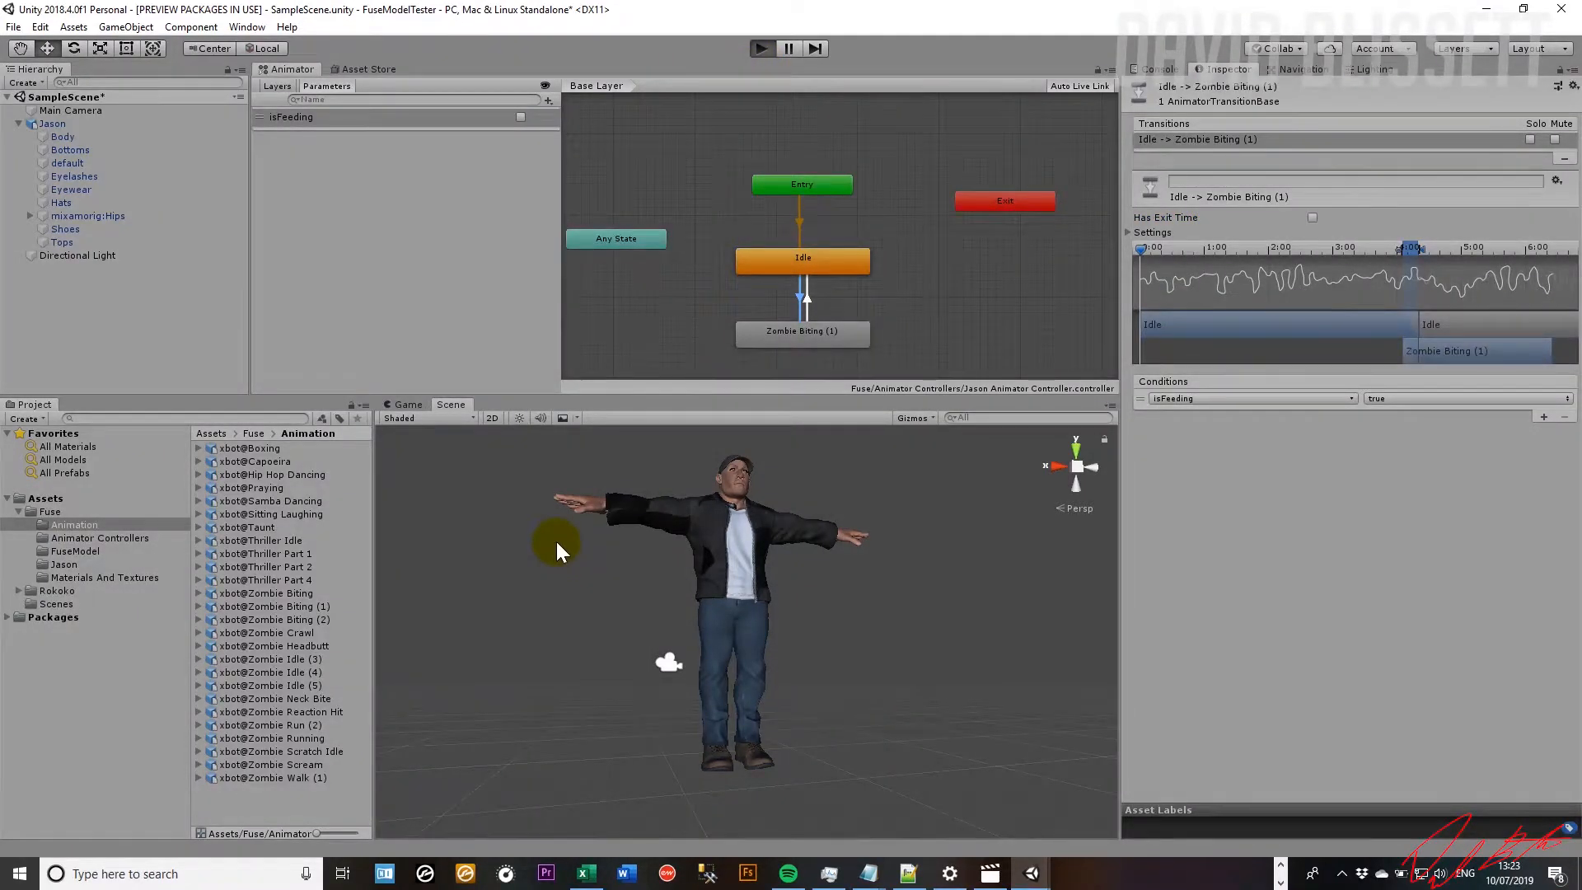
click(456, 404)
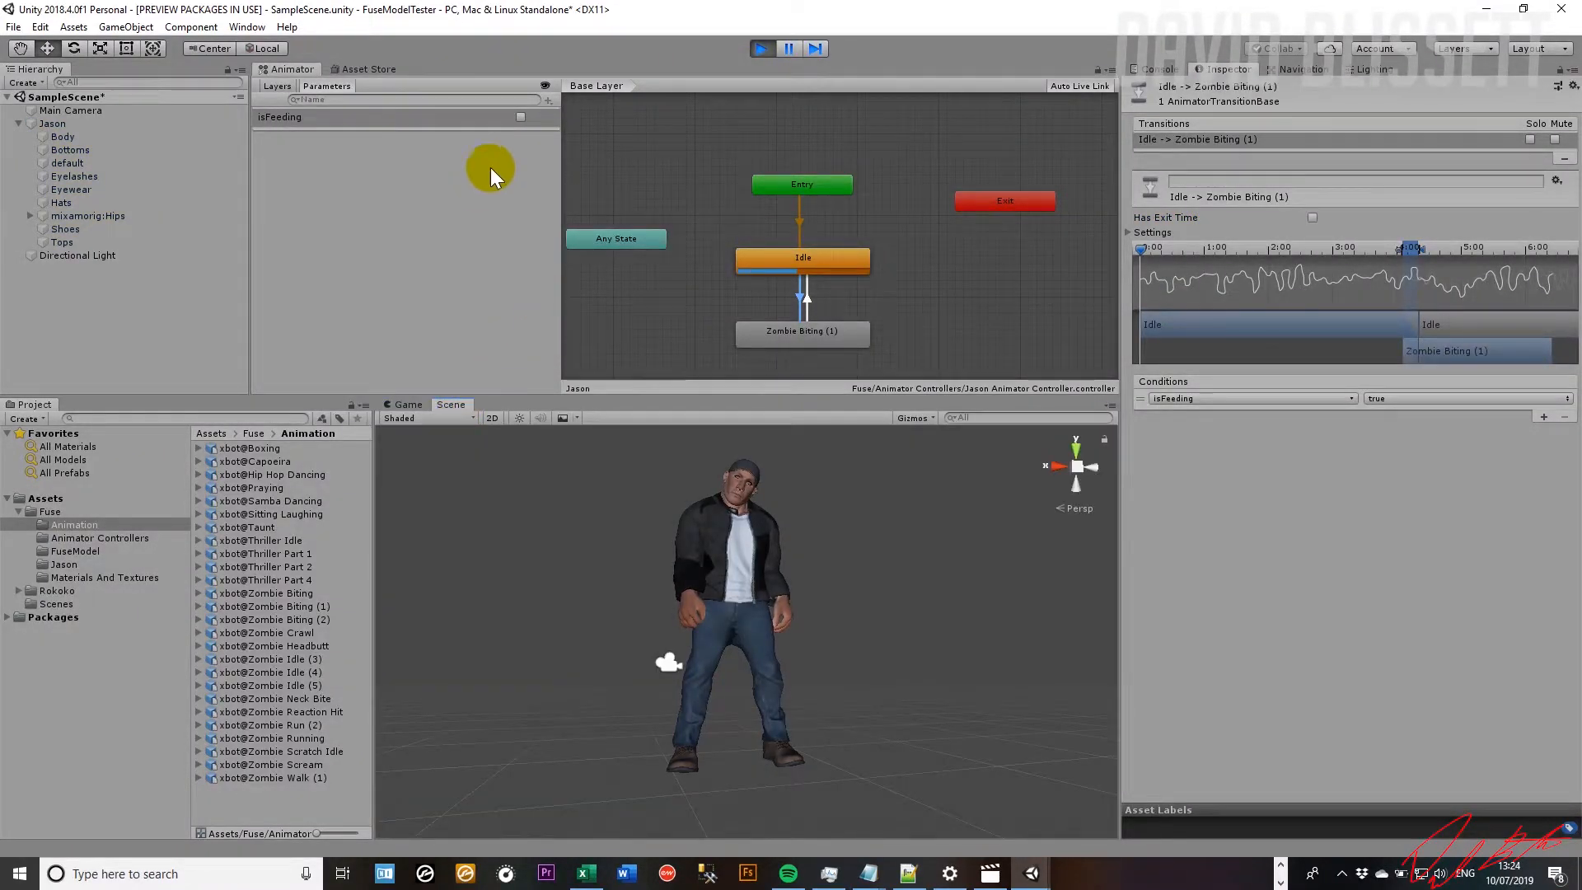
click(519, 116)
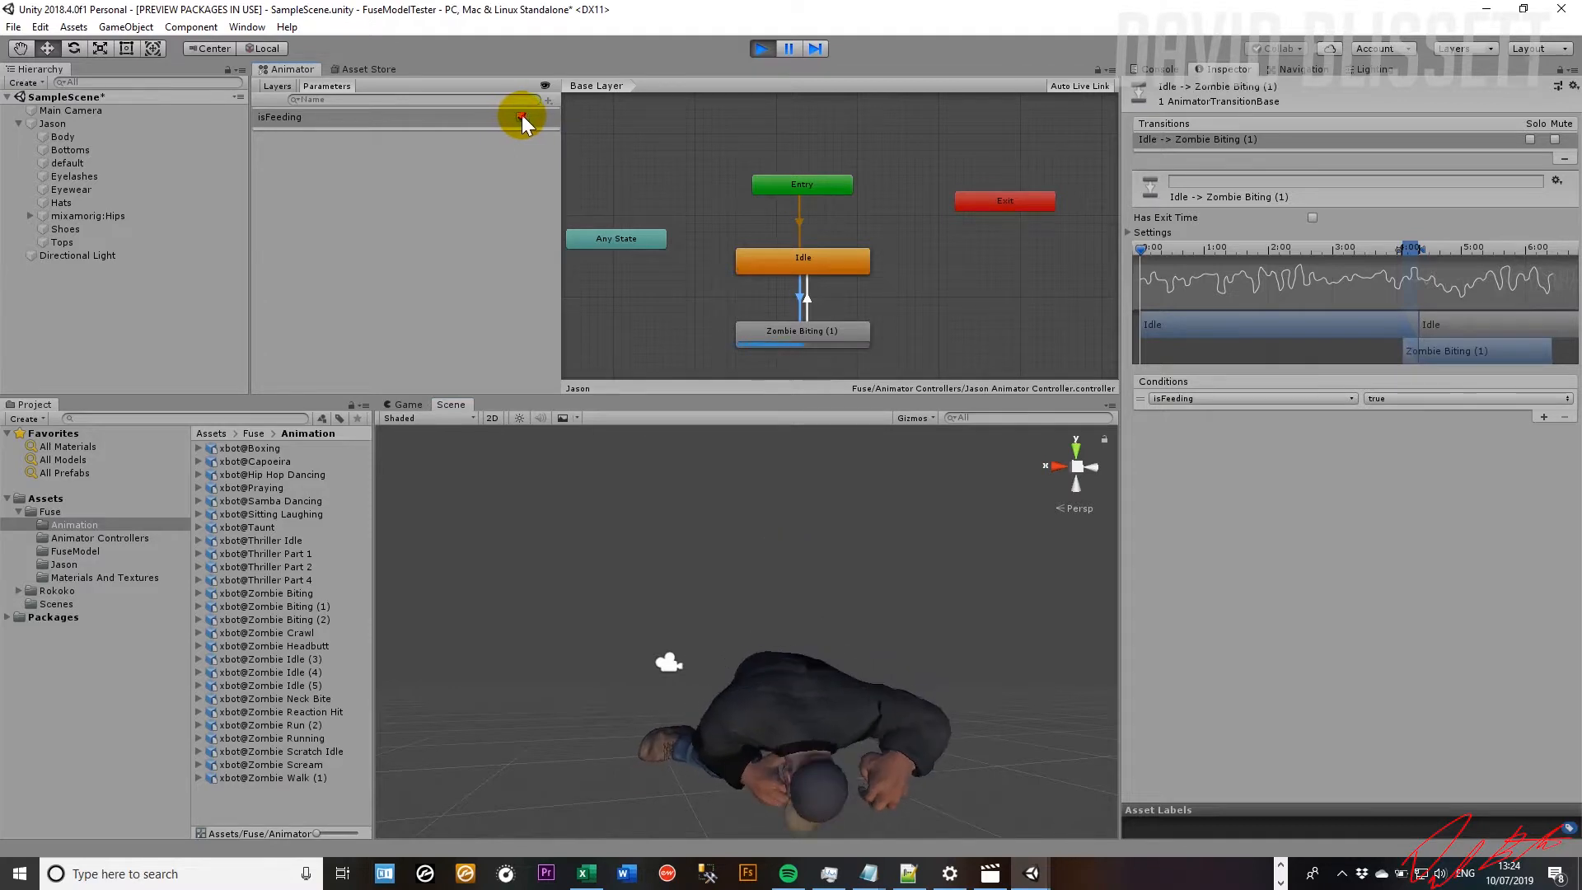
click(520, 116)
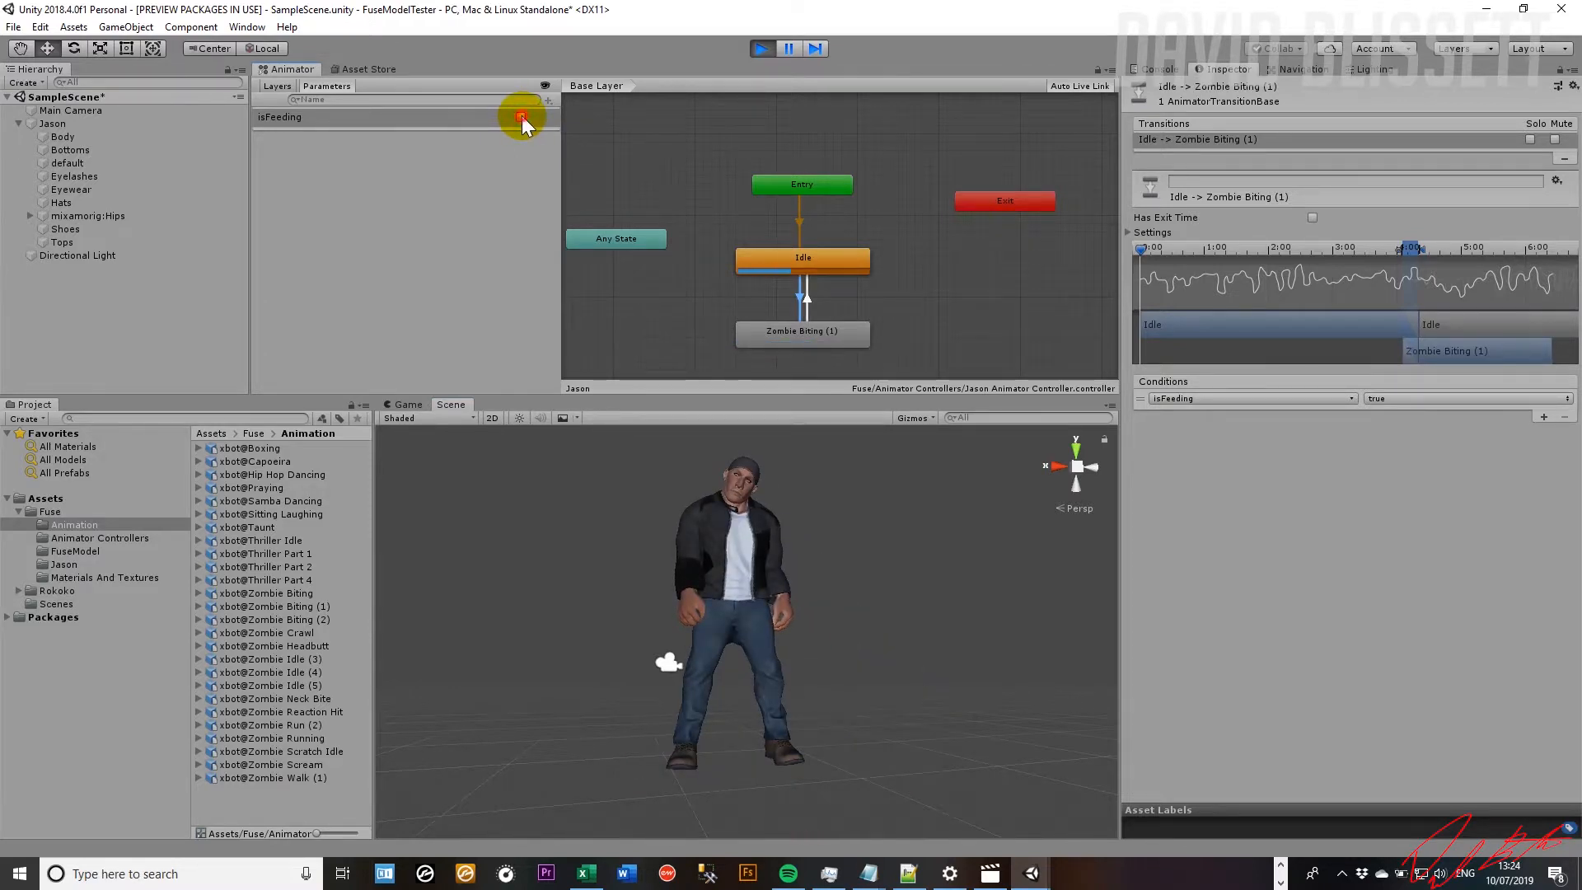
click(522, 117)
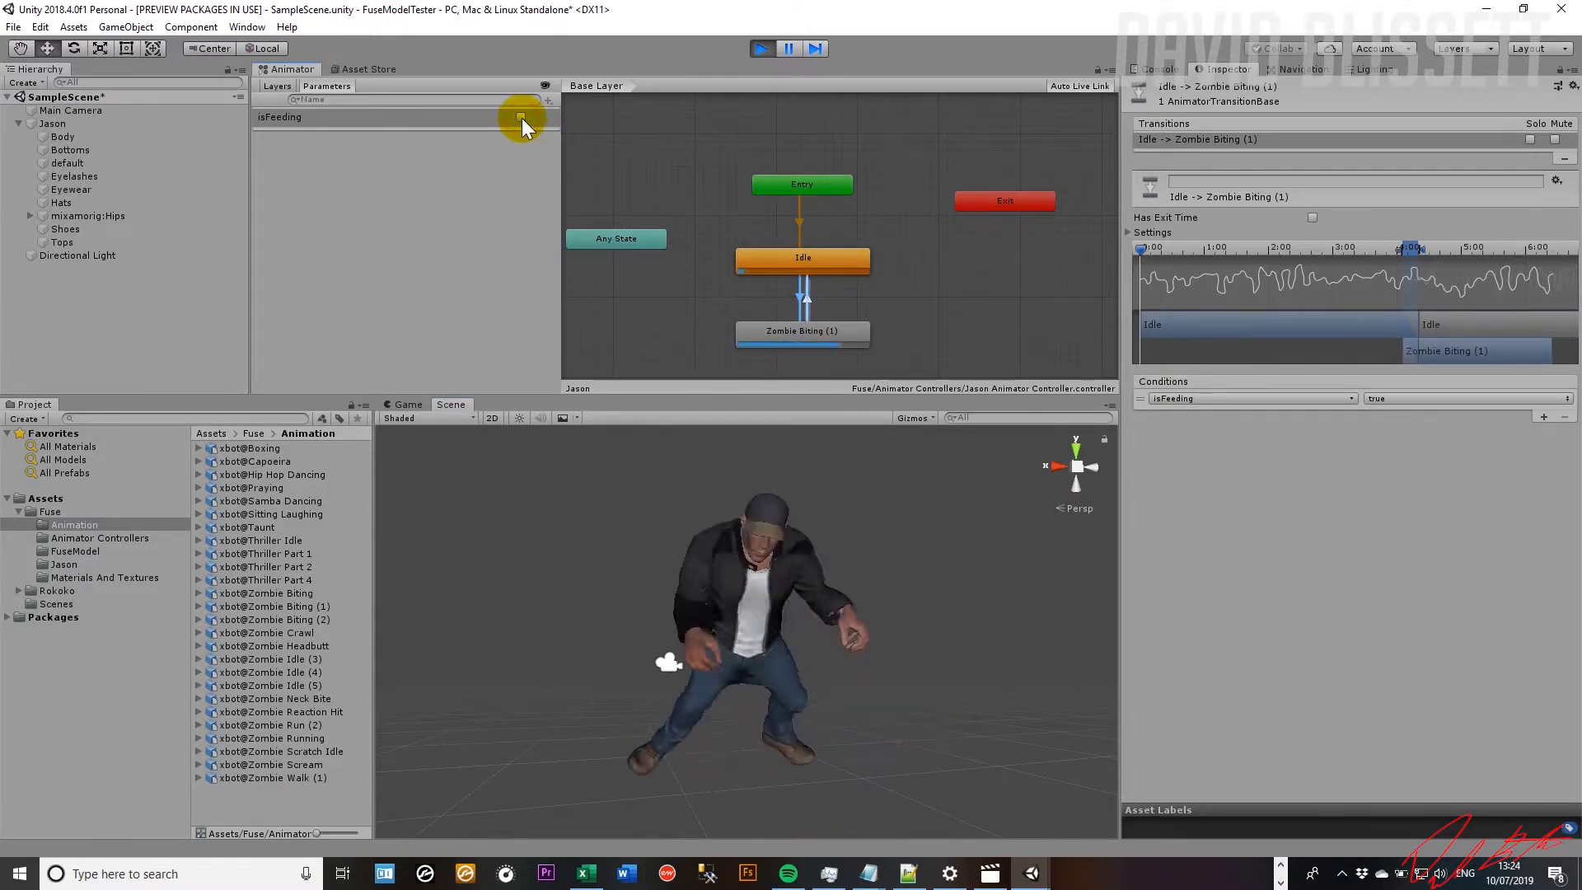
click(521, 116)
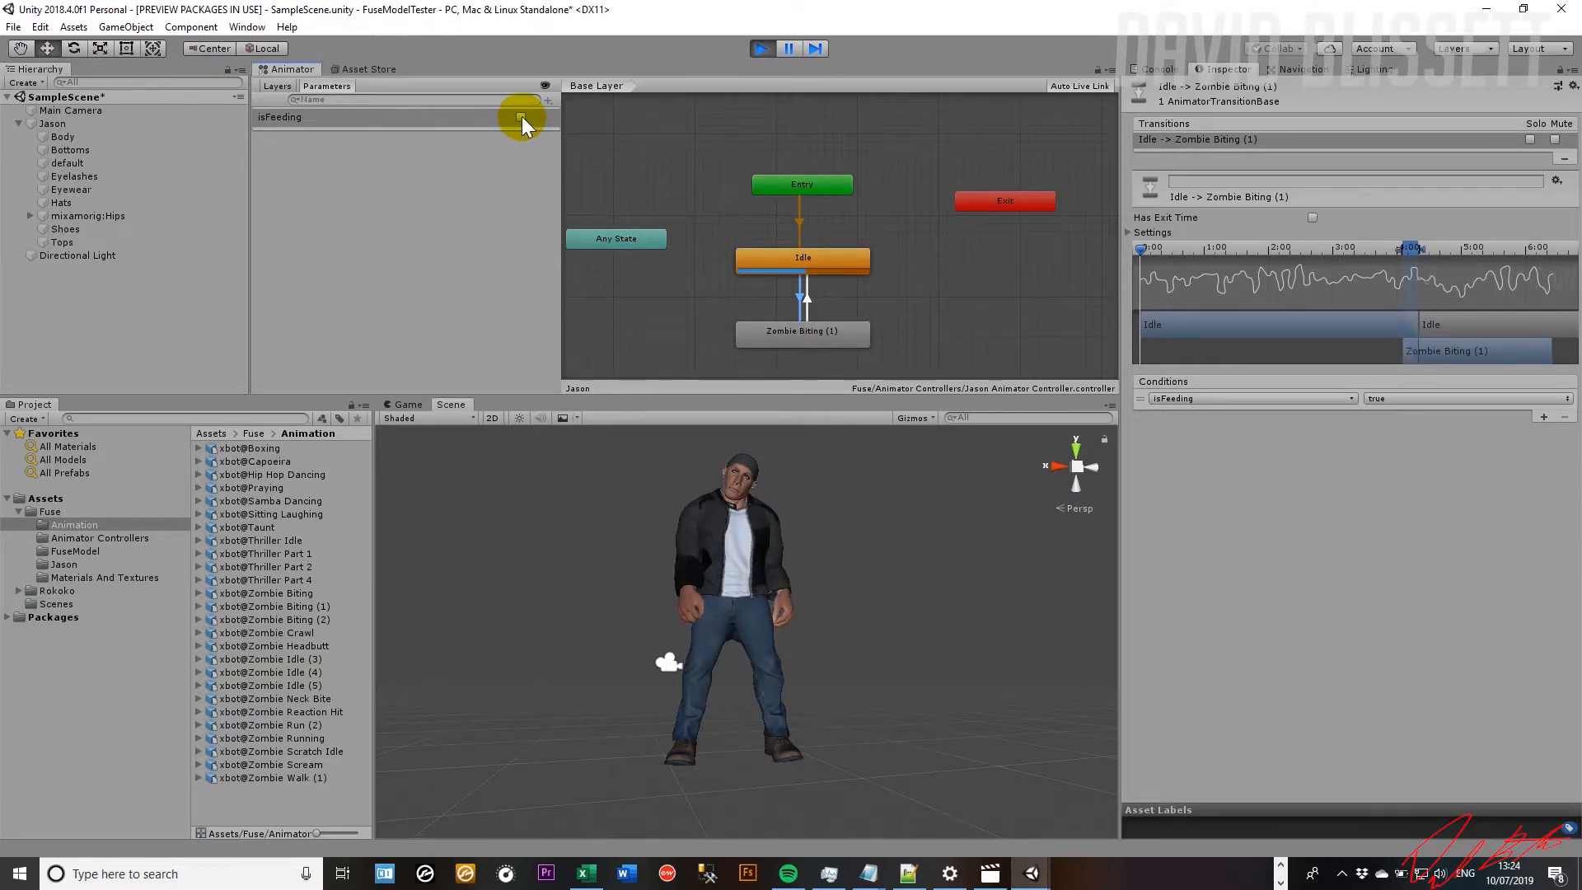
click(522, 116)
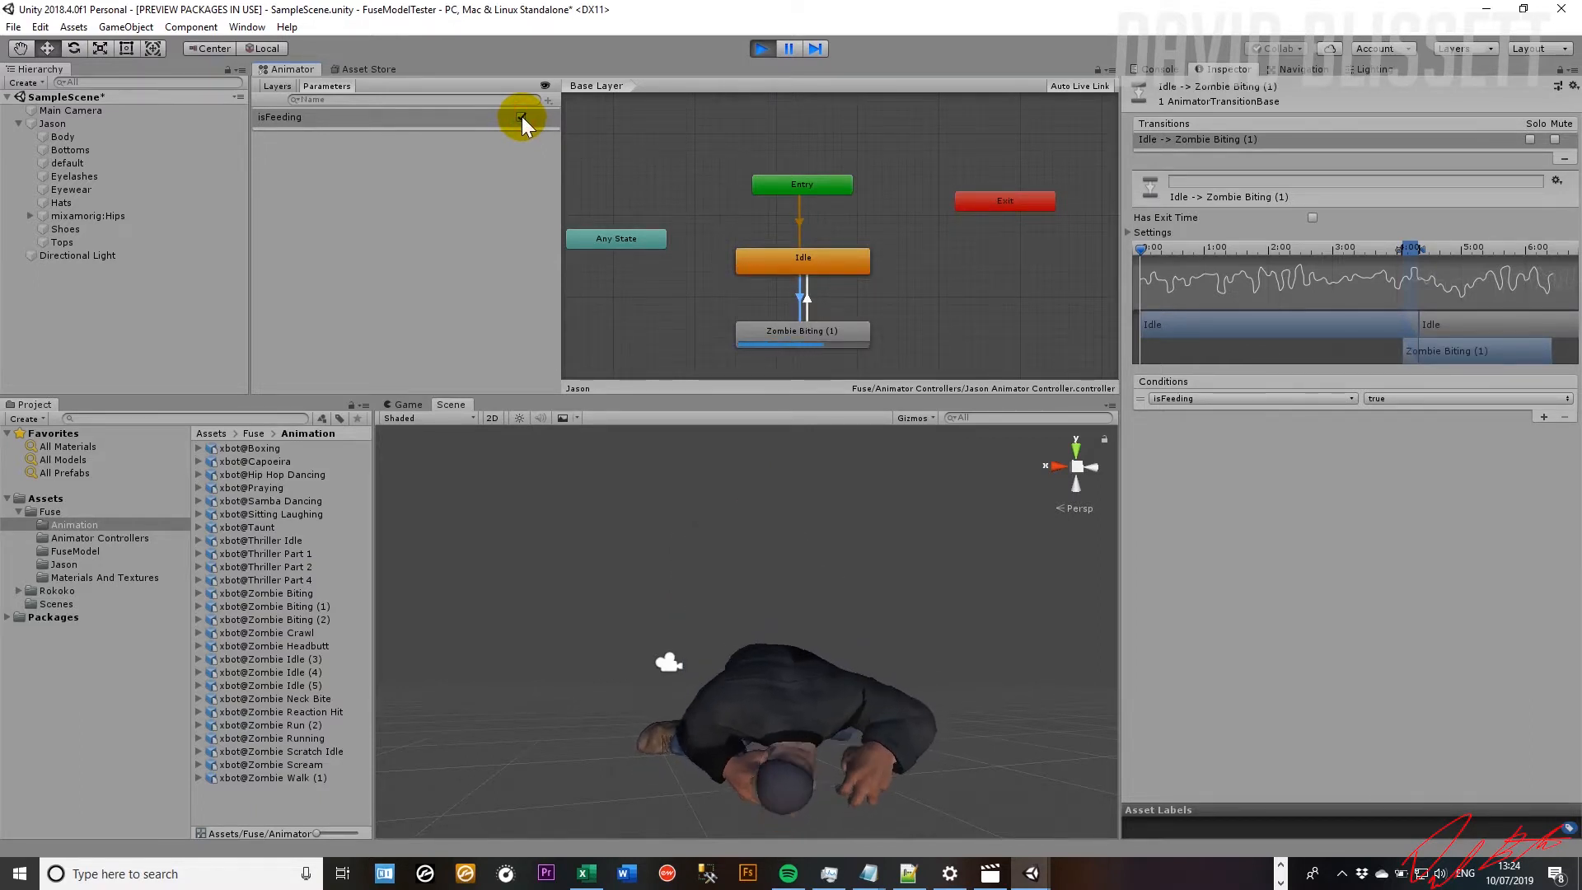
click(522, 116)
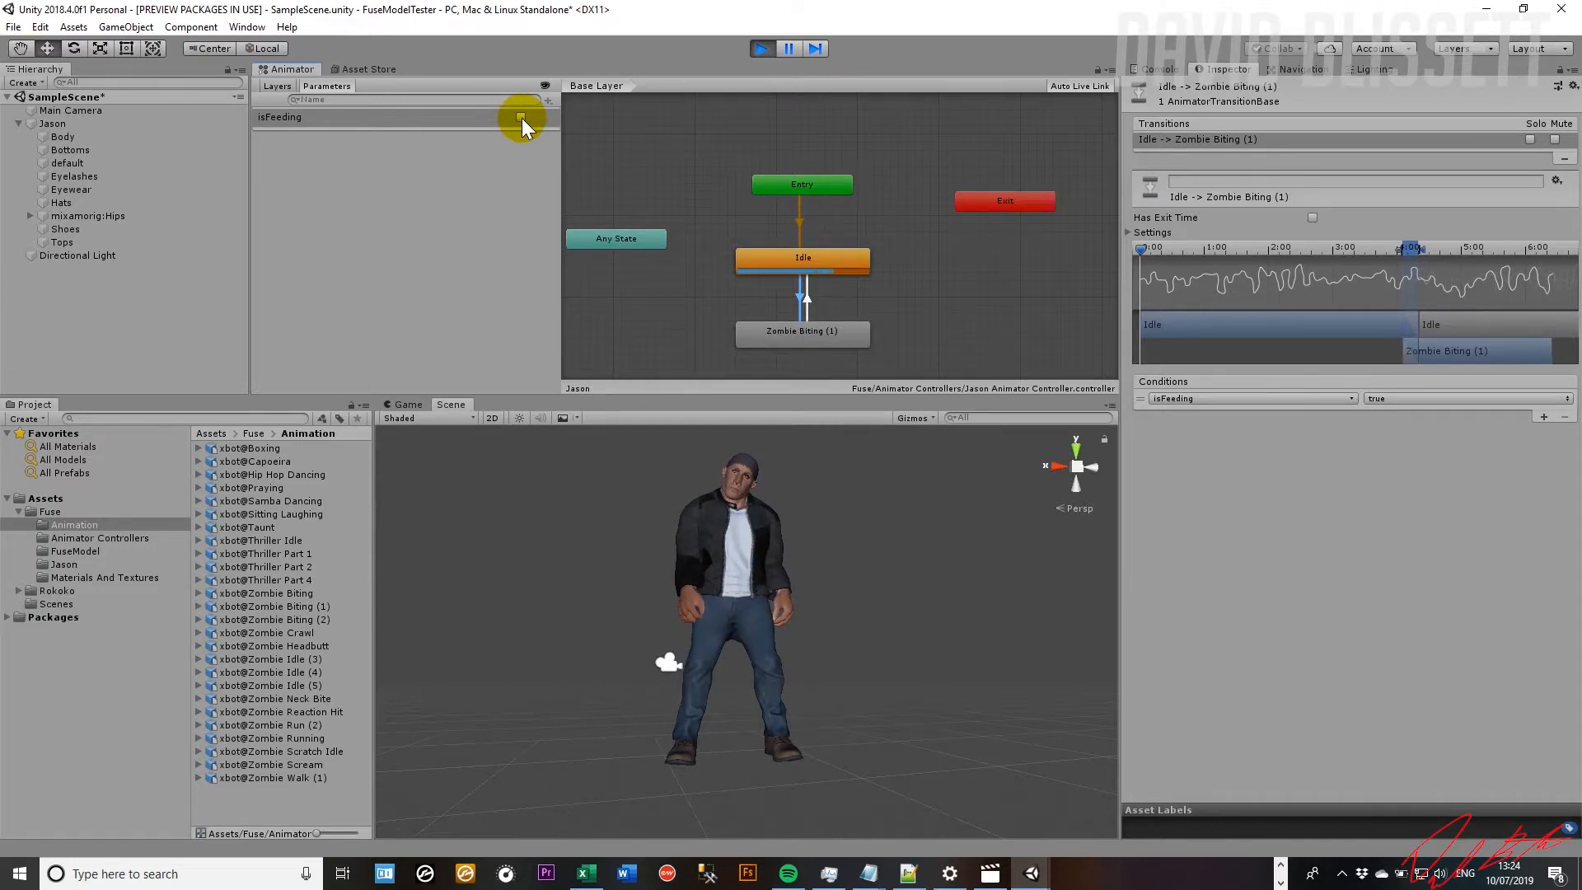
click(521, 117)
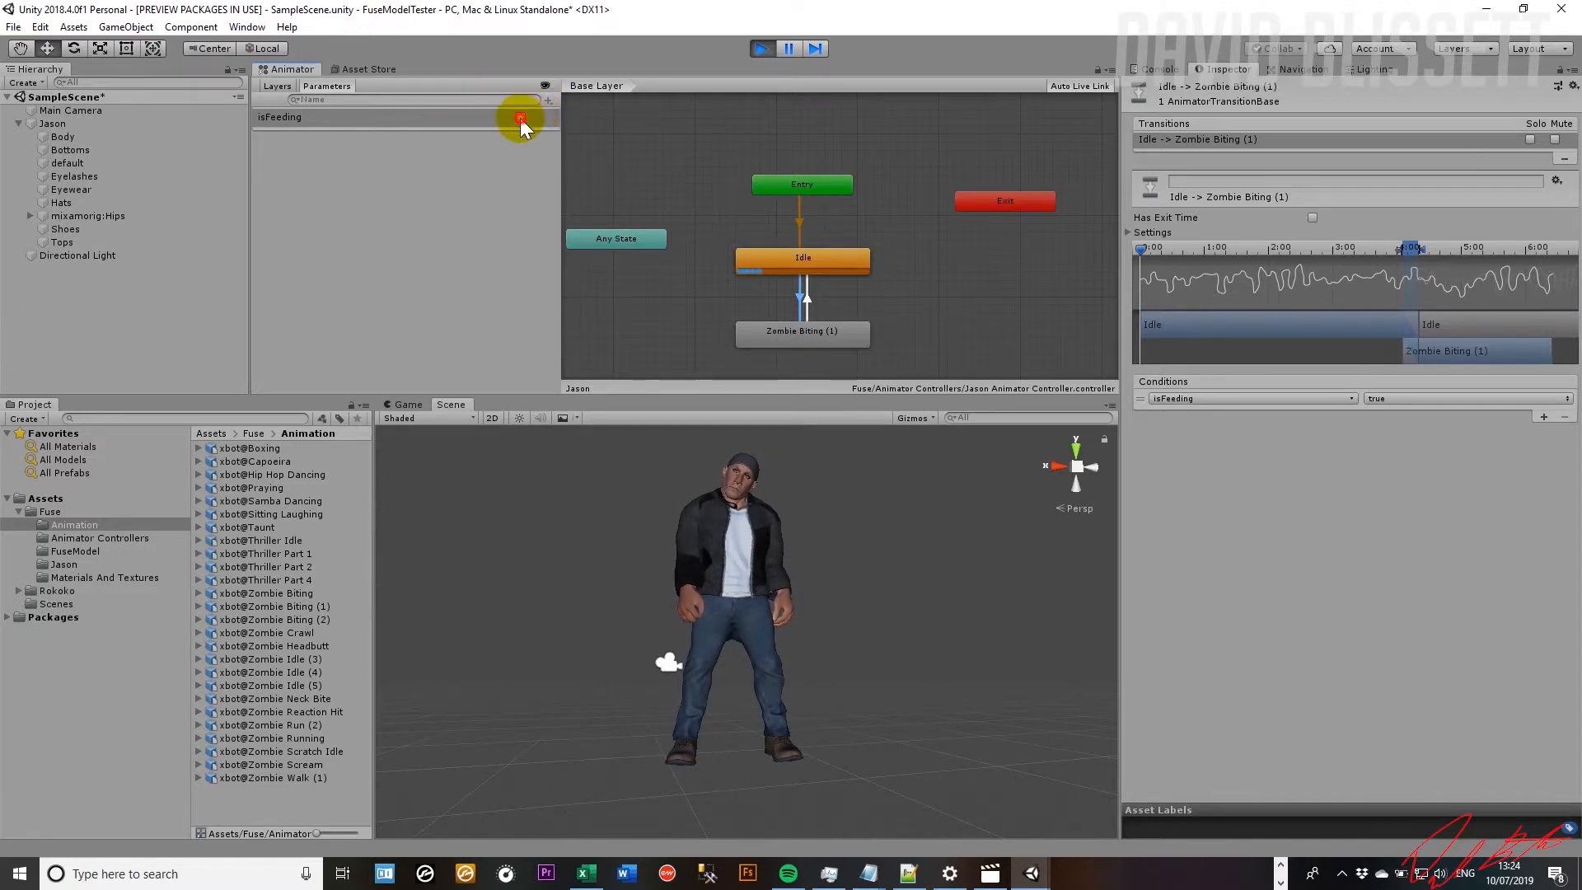